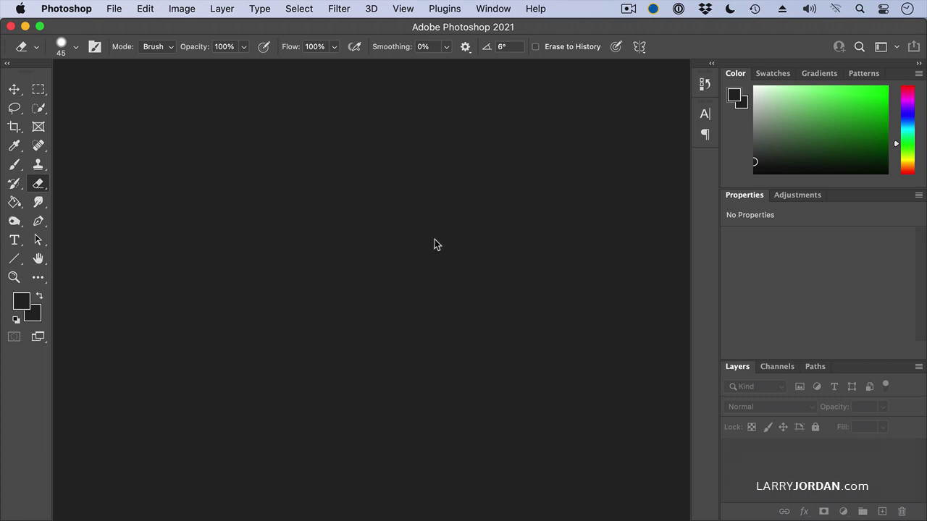
Open Black book 04.tif and apply Image > Auto Tone to it
{"action": "key", "text": "super+o"}
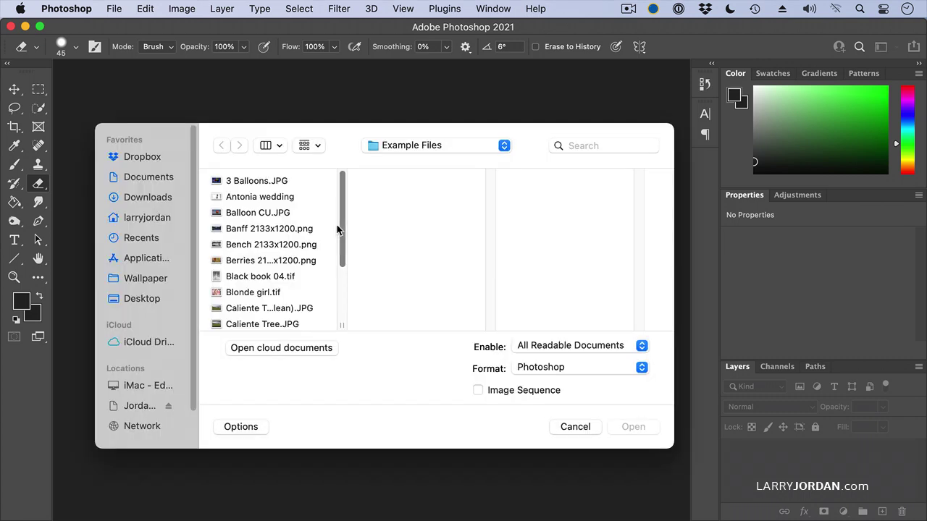
{"action": "left_click", "coordinate": [242, 276]}
{"action": "left_click", "coordinate": [637, 425]}
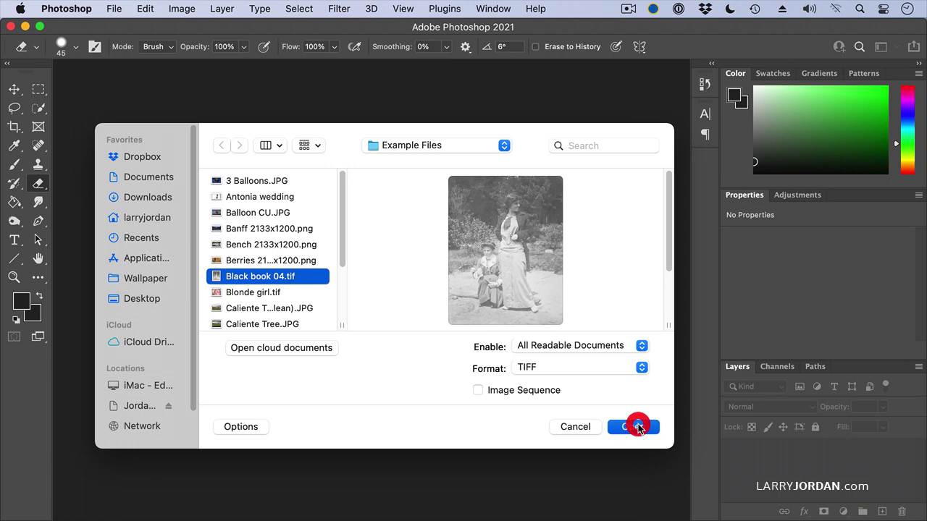
{"action": "left_click", "coordinate": [182, 9]}
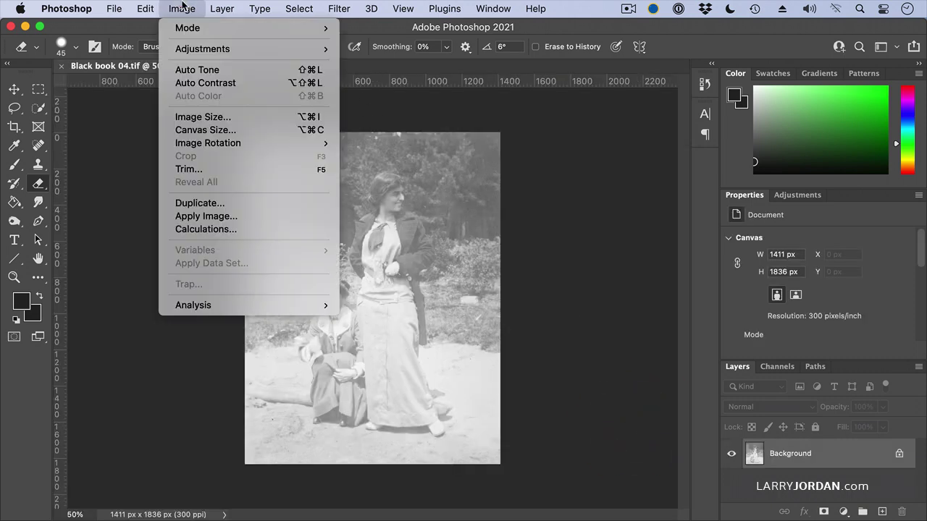
{"action": "left_click", "coordinate": [186, 73]}
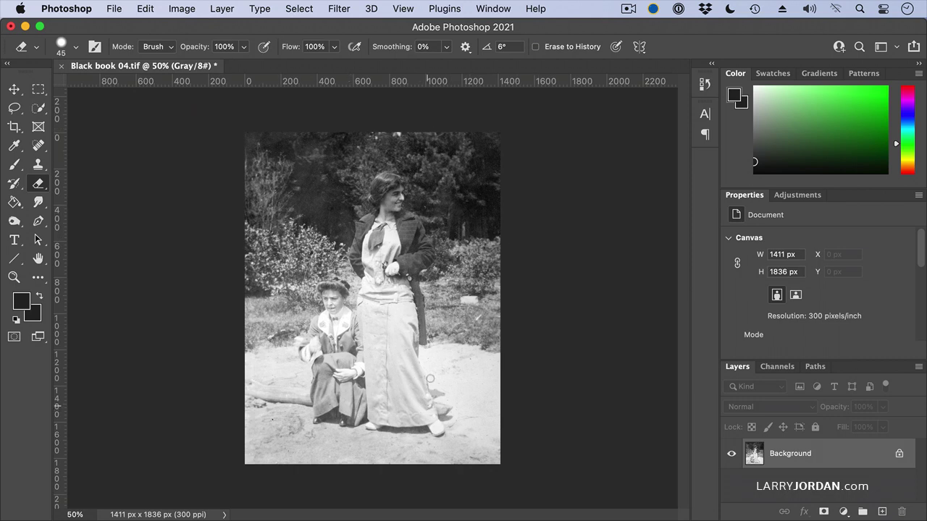
Switch to the Lasso tool and use Select Subject to select both women
{"action": "left_click", "coordinate": [14, 108]}
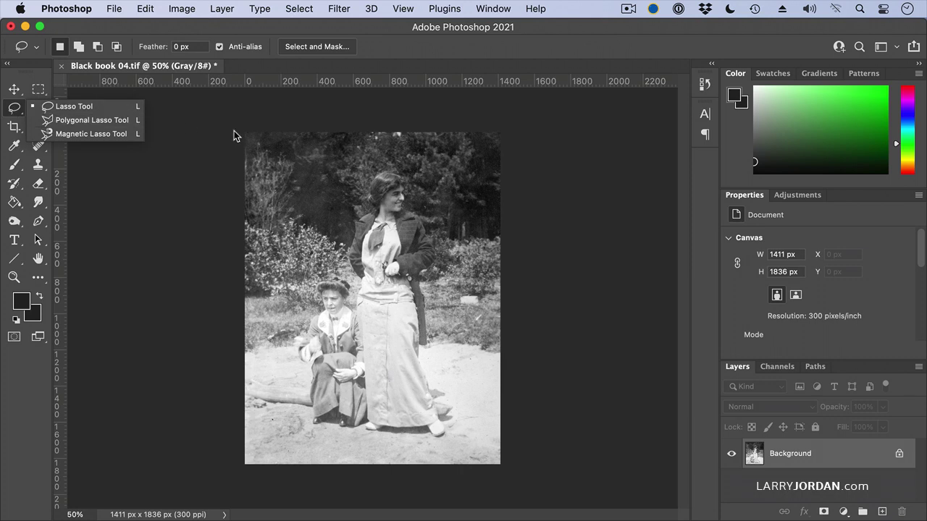
{"action": "left_click", "coordinate": [299, 8]}
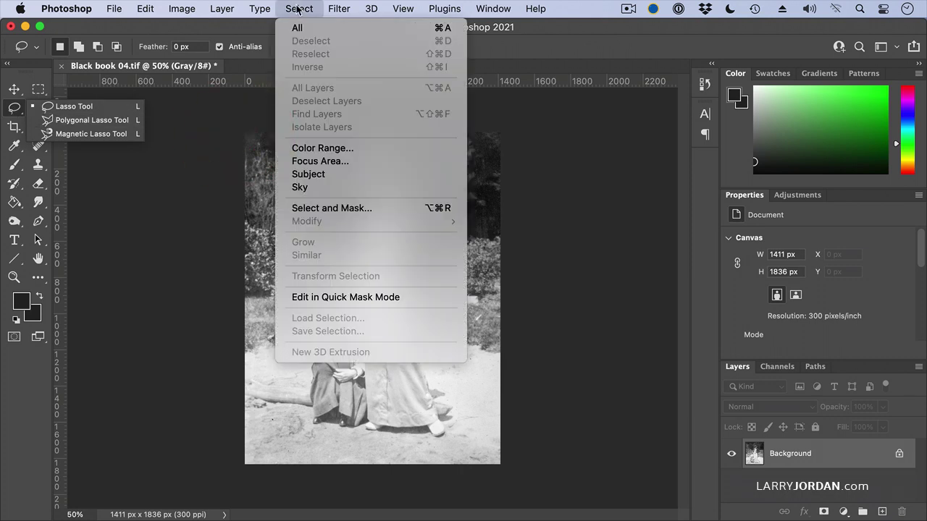
{"action": "left_click", "coordinate": [305, 175]}
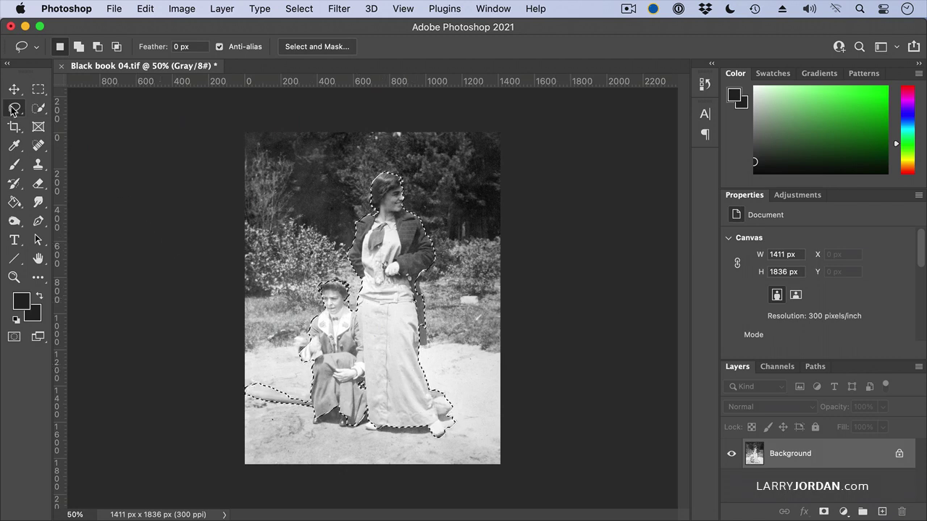
Add the left sandy ground to the selection with the Polygonal Lasso
{"action": "left_click_drag", "start_coordinate": [14, 108], "coordinate": [52, 119]}
{"action": "key", "text": "shift"}
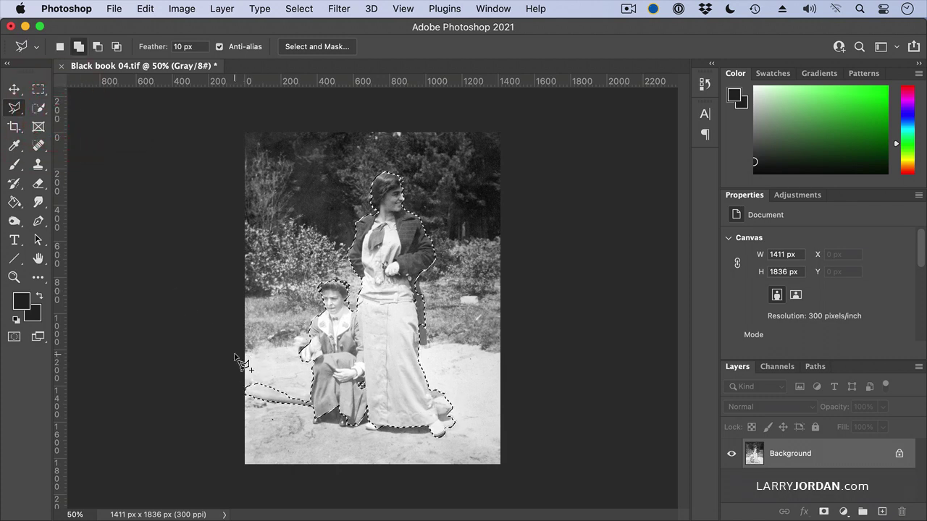
{"action": "left_click", "coordinate": [236, 355], "text": "shift"}
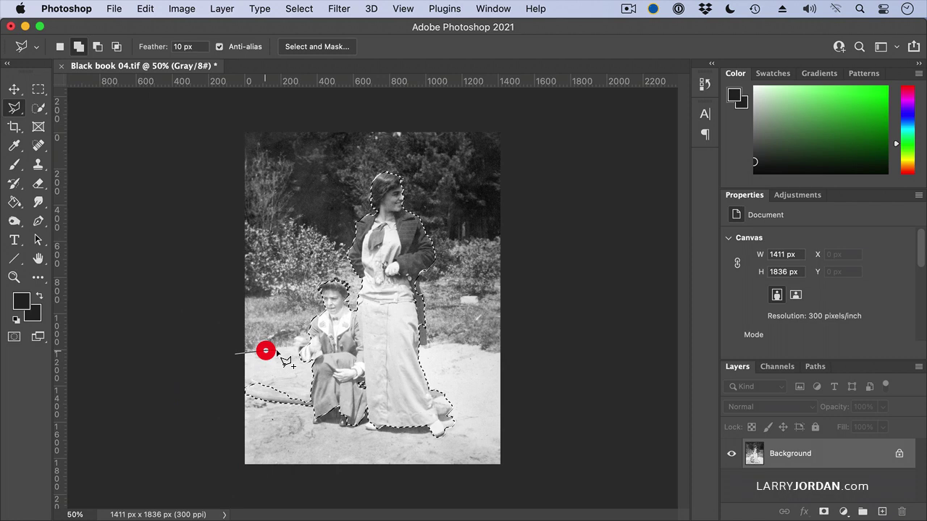
{"action": "left_click", "coordinate": [335, 348]}
{"action": "left_click", "coordinate": [358, 483]}
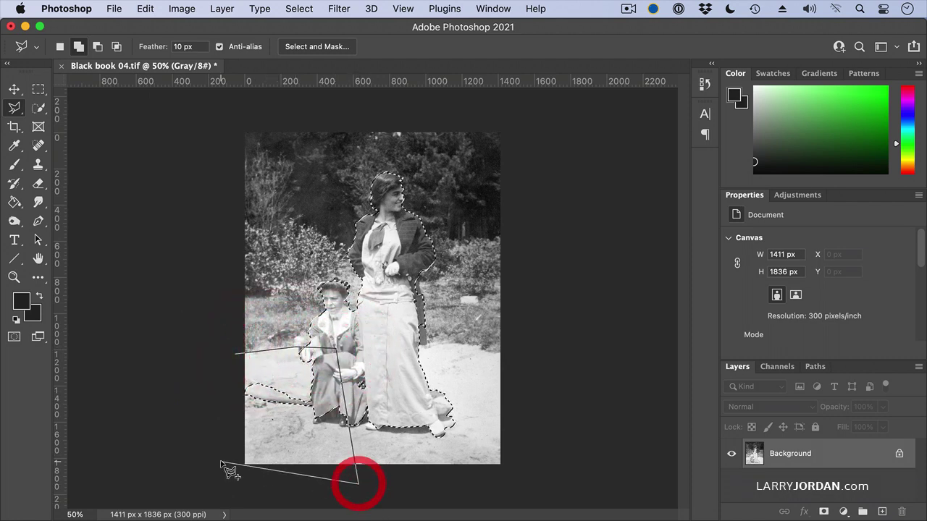
{"action": "left_click", "coordinate": [221, 461]}
{"action": "left_click", "coordinate": [237, 355]}
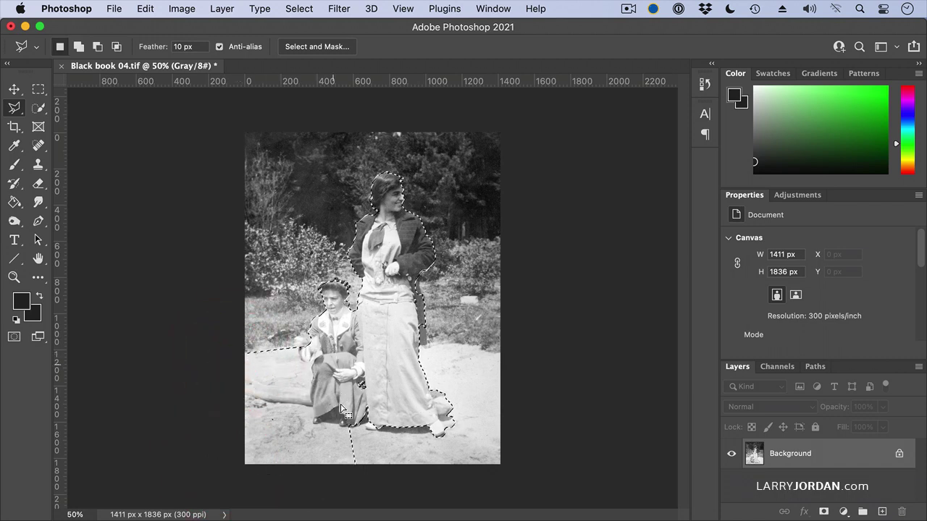
Add the right sandy ground, traced along the horizon line, to the selection
{"action": "key", "text": "shift"}
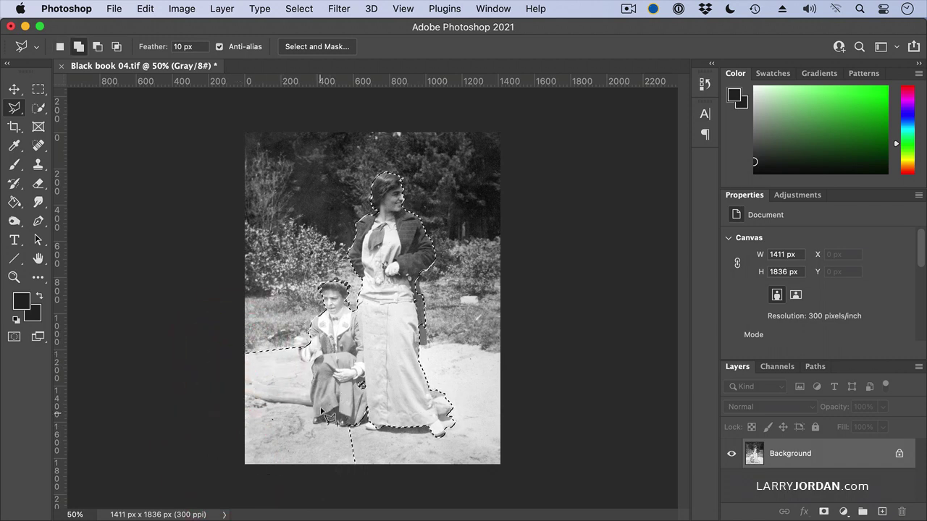
{"action": "left_click", "coordinate": [517, 355]}
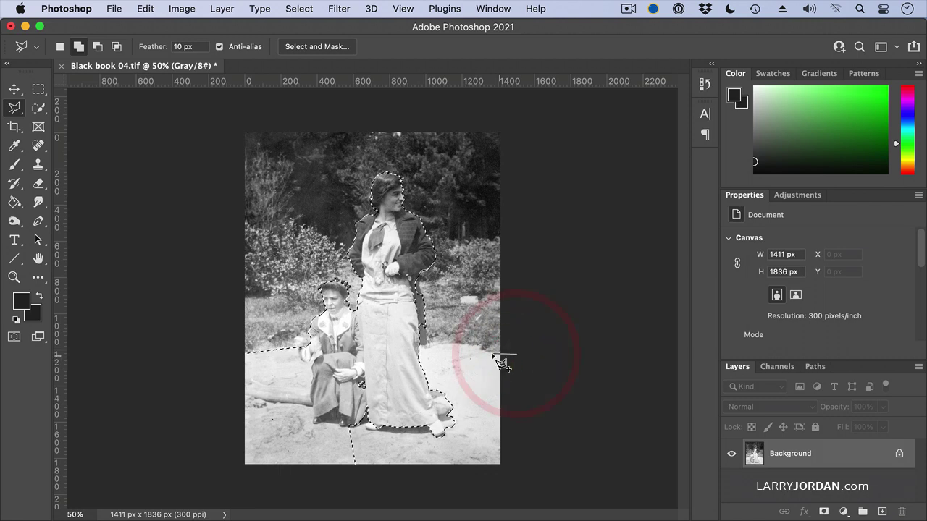
{"action": "left_click", "coordinate": [491, 354]}
{"action": "left_click", "coordinate": [475, 346]}
{"action": "left_click", "coordinate": [454, 341]}
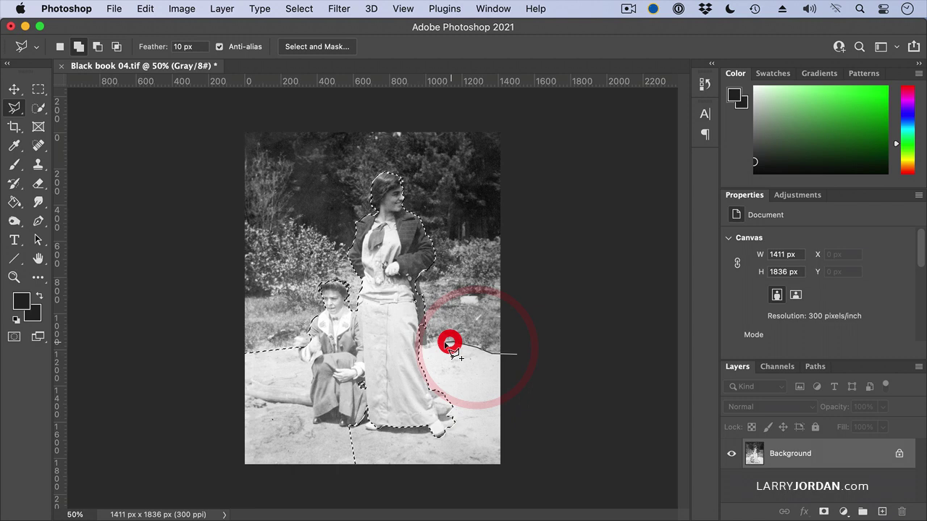
{"action": "left_click", "coordinate": [434, 345]}
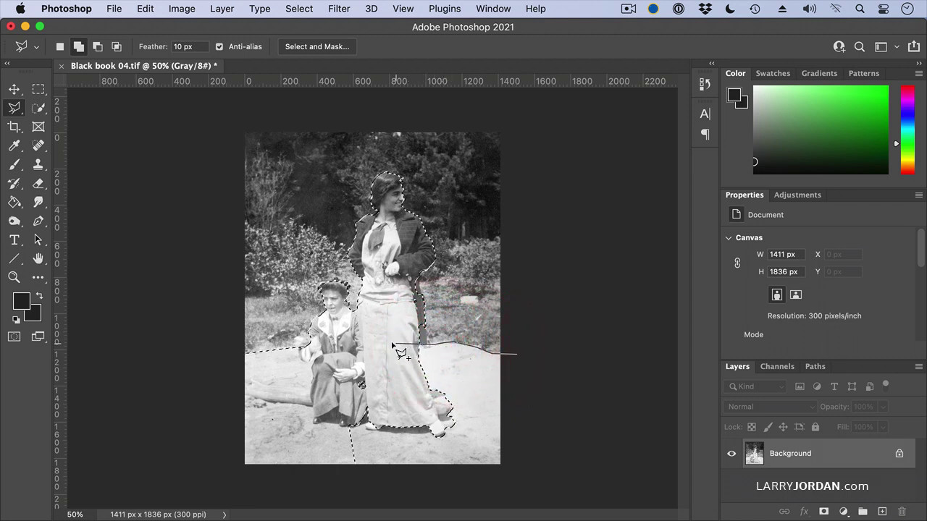
{"action": "left_click", "coordinate": [323, 346]}
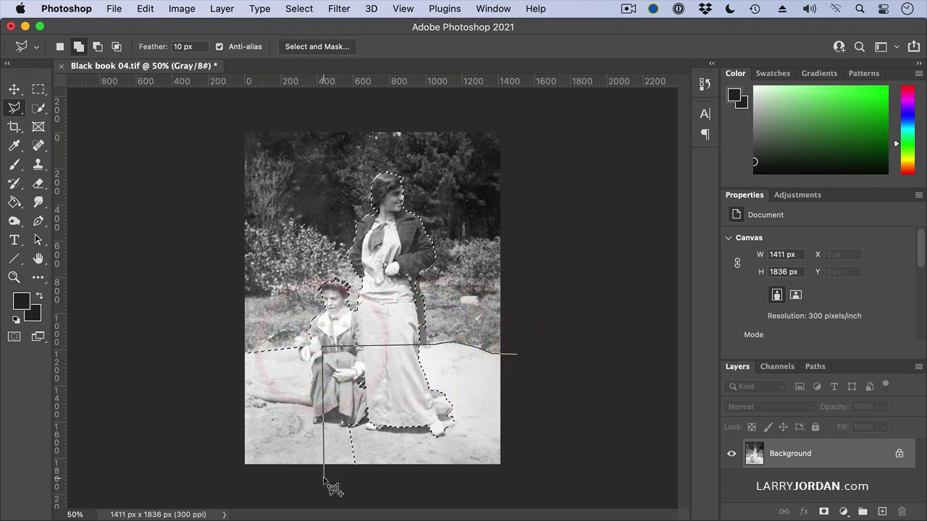
{"action": "left_click", "coordinate": [323, 478]}
{"action": "left_click", "coordinate": [543, 475]}
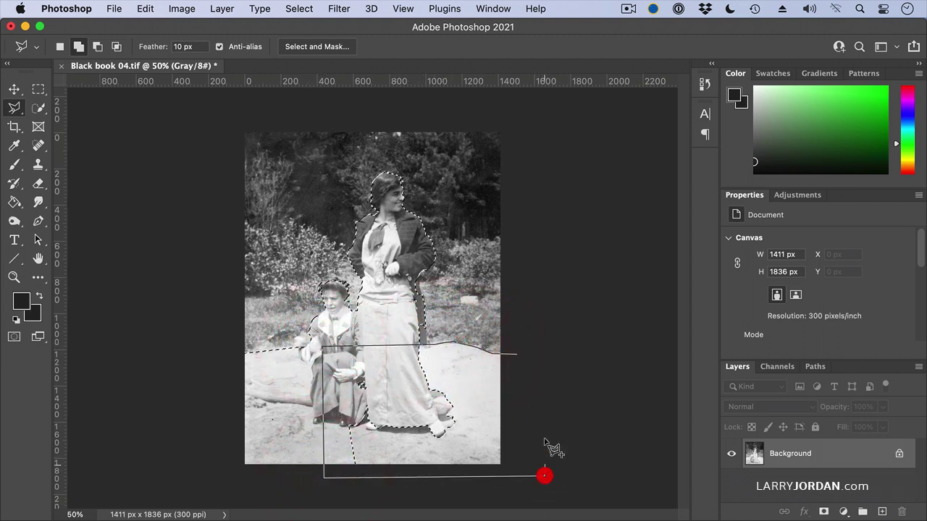
{"action": "left_click", "coordinate": [519, 360]}
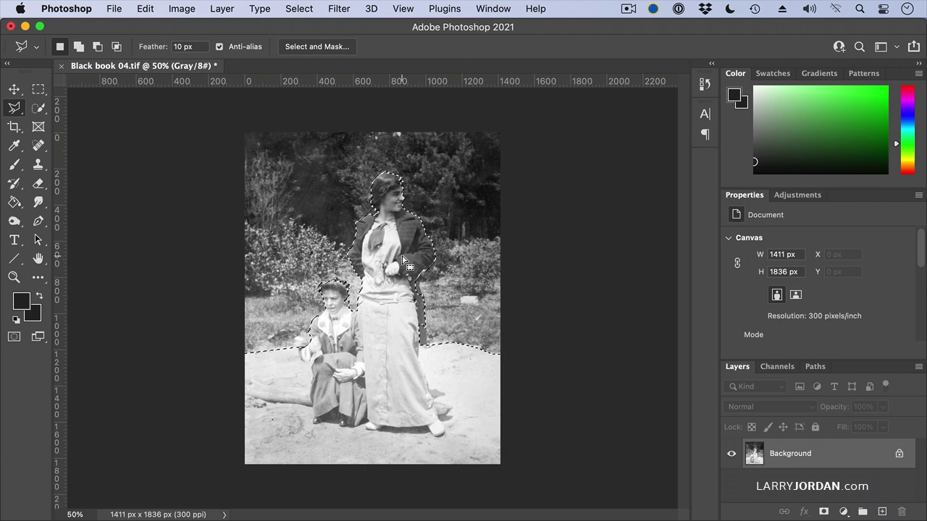
Subtract the gap beside the women's shoulders from the selection
{"action": "key", "text": "alt"}
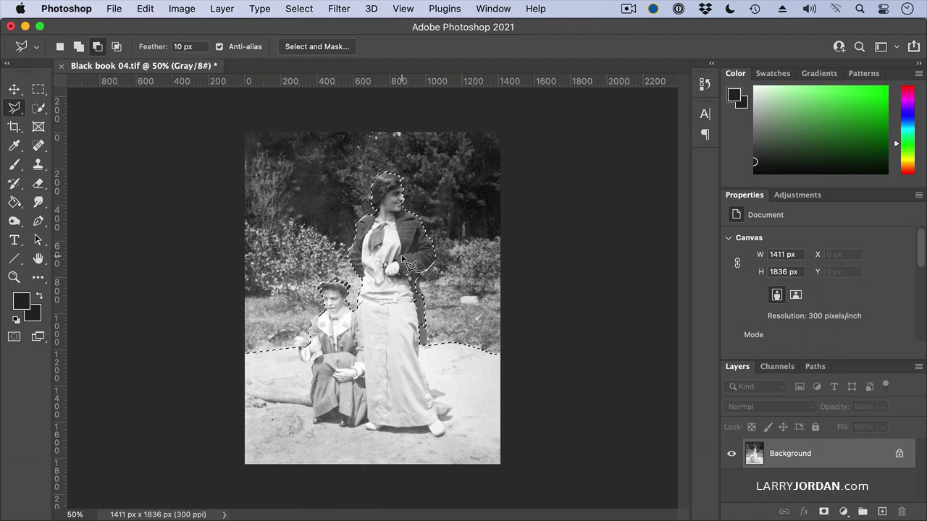
{"action": "left_click", "coordinate": [341, 268]}
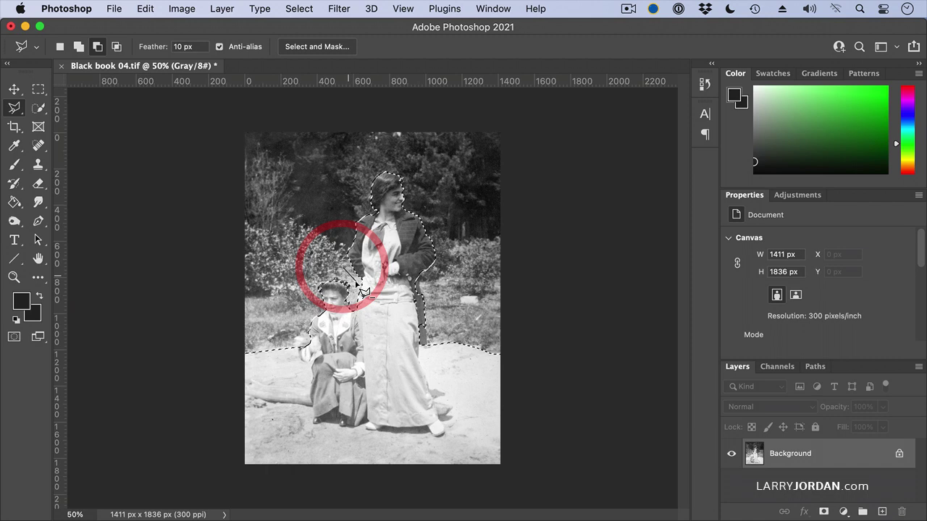
{"action": "left_click", "coordinate": [365, 269]}
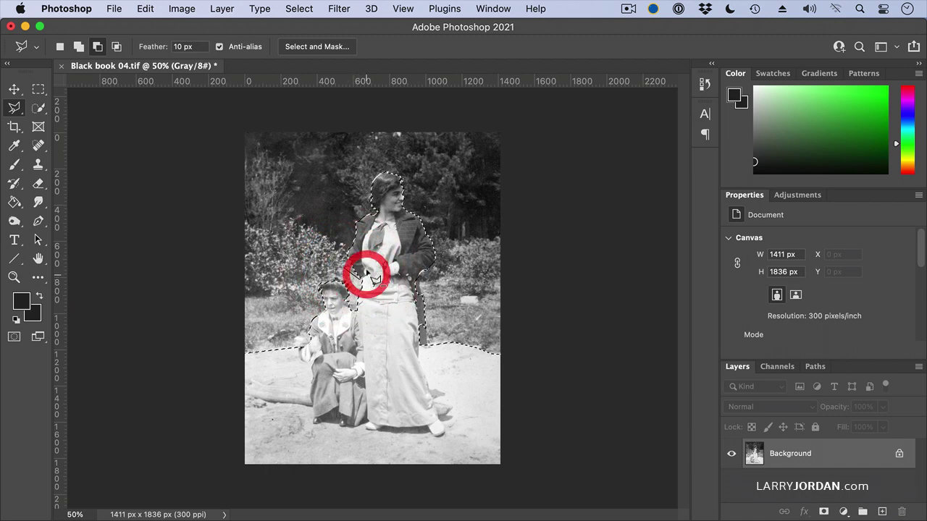
{"action": "left_click", "coordinate": [367, 243]}
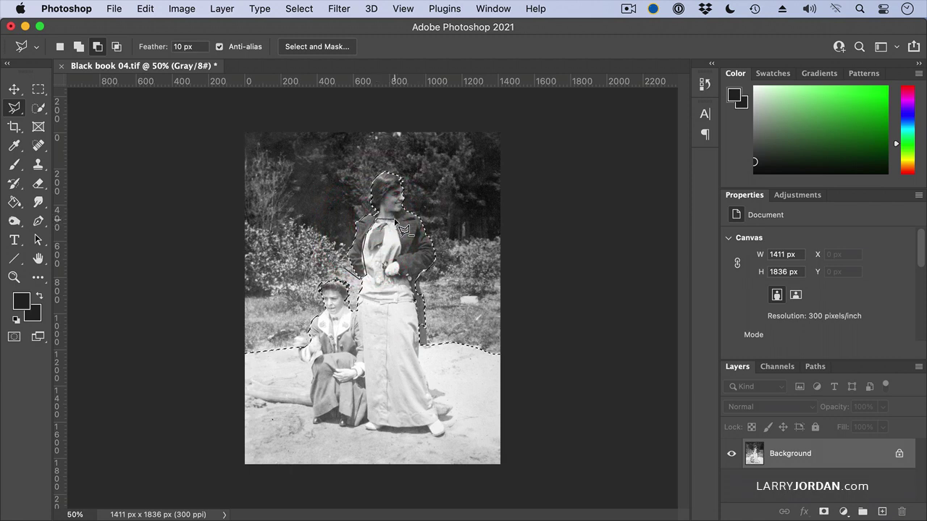
Subtract the standing woman's head and dark jacket from the selection
{"action": "left_click", "coordinate": [397, 265]}
{"action": "left_click", "coordinate": [398, 276]}
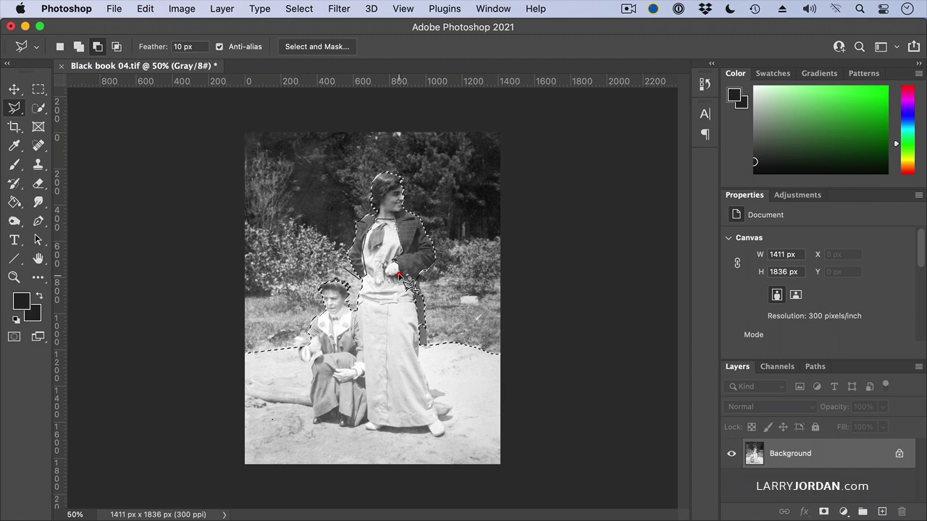
{"action": "left_click", "coordinate": [412, 287]}
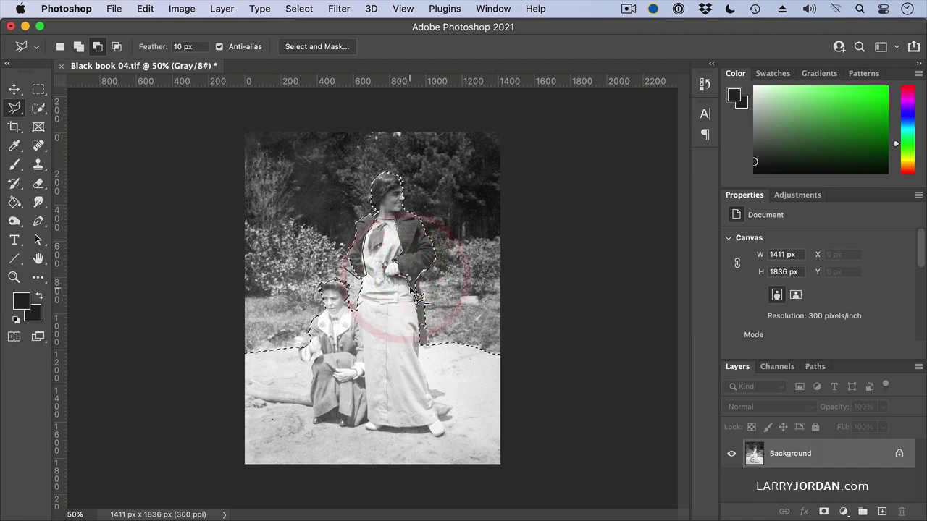
{"action": "left_click", "coordinate": [416, 315]}
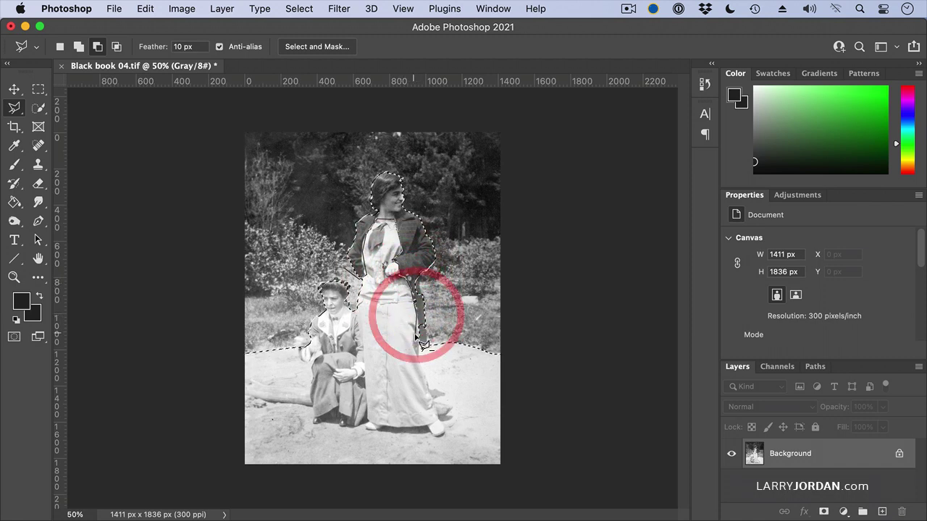
{"action": "left_click", "coordinate": [420, 346]}
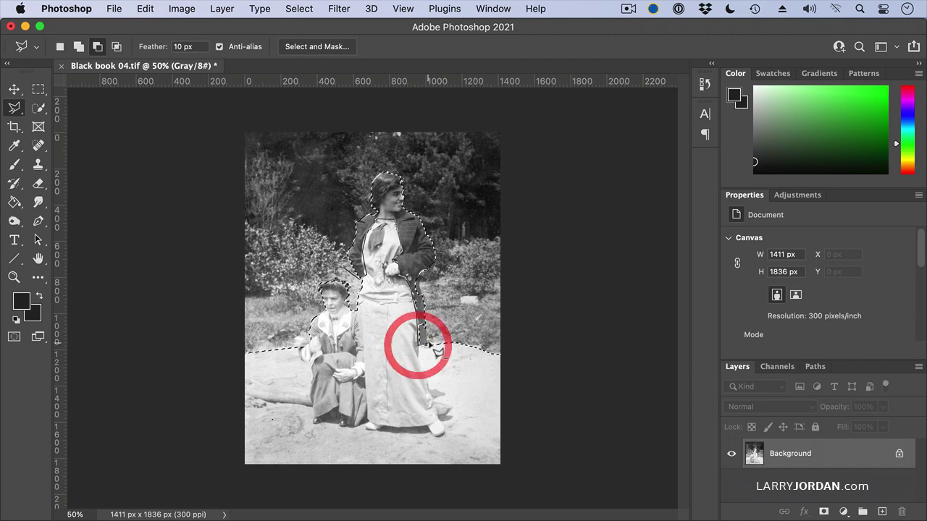
{"action": "left_click", "coordinate": [430, 338]}
{"action": "left_click", "coordinate": [460, 222]}
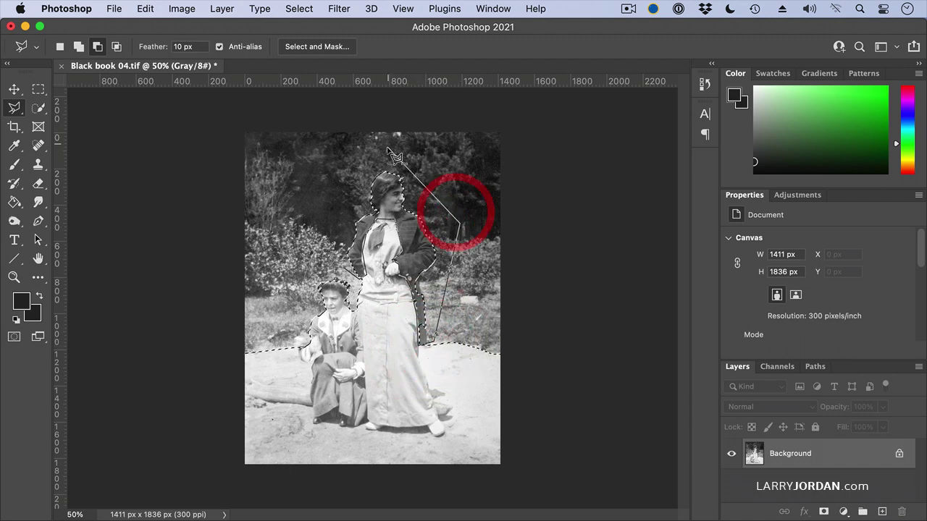
{"action": "left_click", "coordinate": [388, 150]}
{"action": "left_click", "coordinate": [337, 195]}
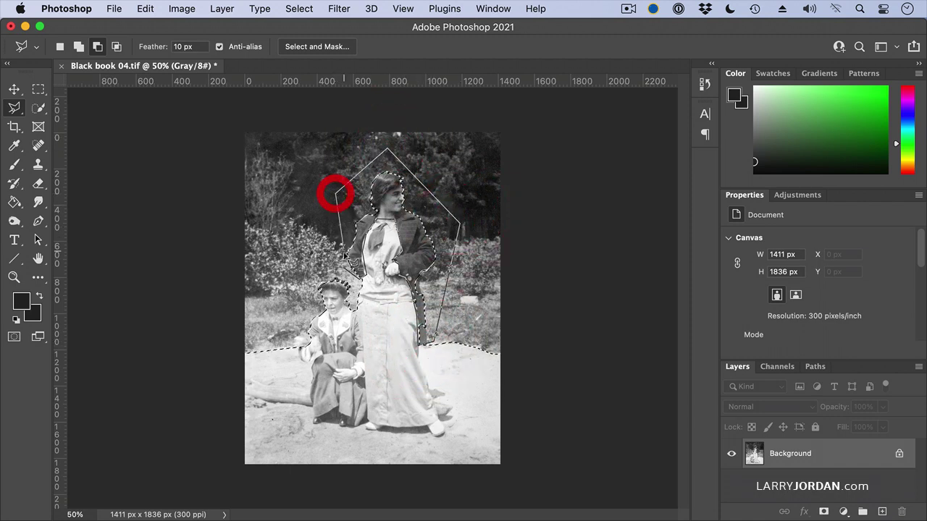
{"action": "double_click", "coordinate": [346, 267]}
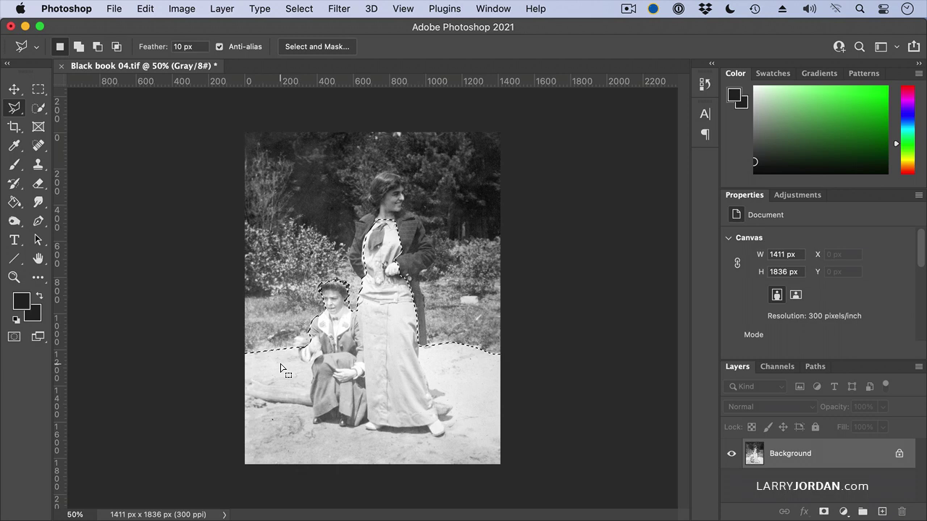
Darken the selected areas with Levels, setting the midtones to 0.45
{"action": "left_click", "coordinate": [182, 9]}
{"action": "mouse_move", "coordinate": [210, 49]}
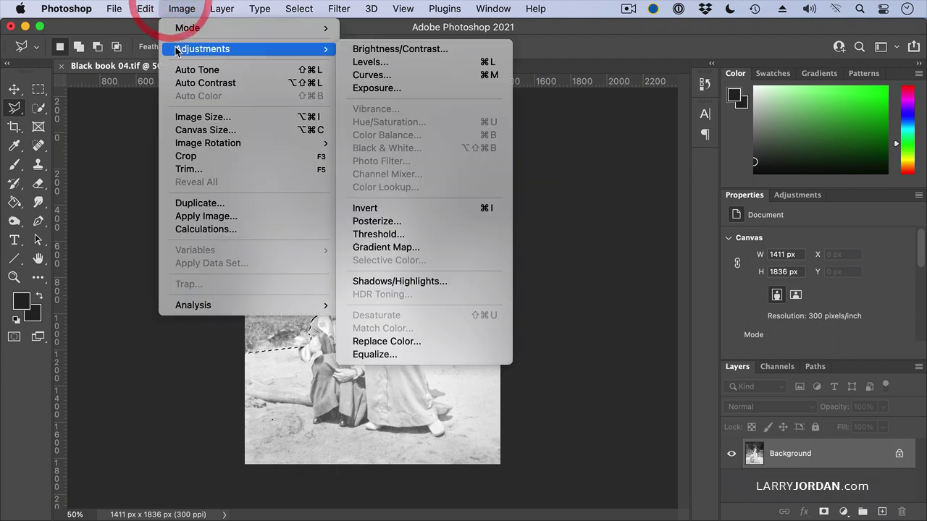
{"action": "left_click", "coordinate": [362, 63]}
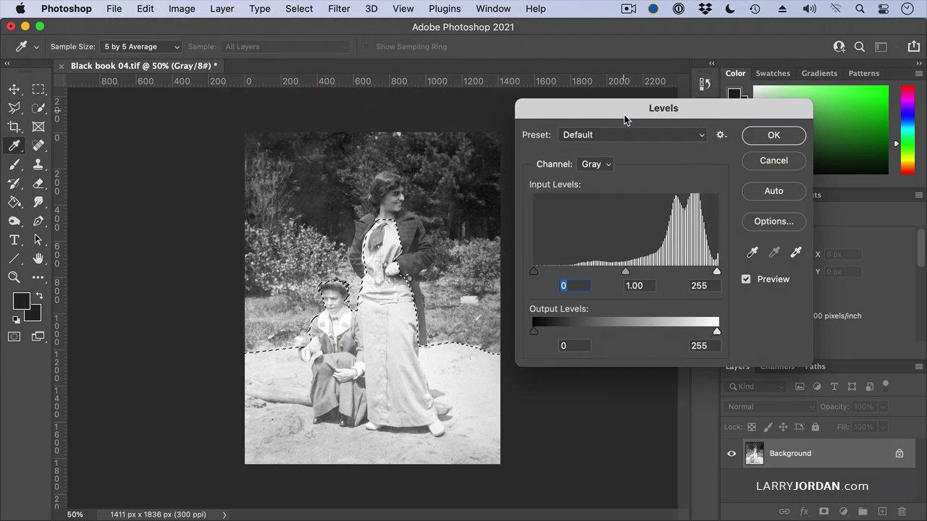
{"action": "left_click_drag", "start_coordinate": [624, 114], "coordinate": [625, 133]}
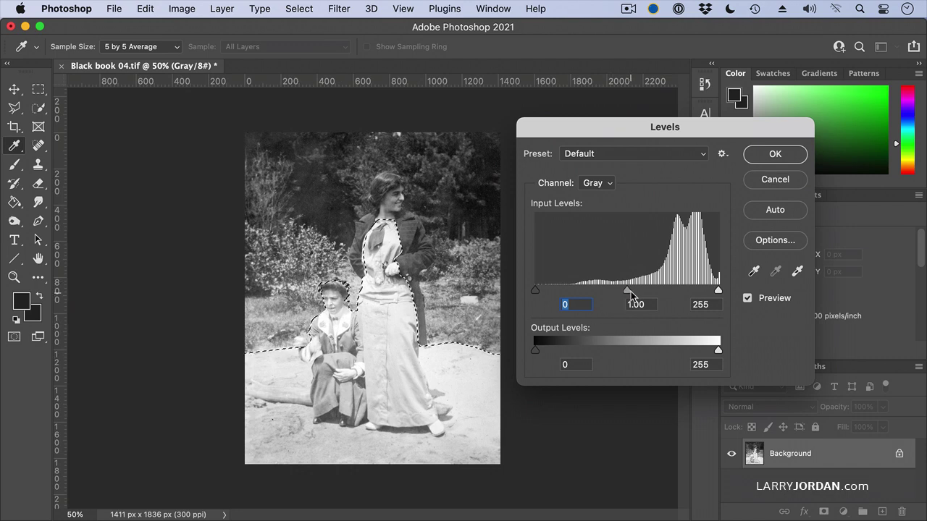
{"action": "left_click_drag", "start_coordinate": [630, 291], "coordinate": [644, 286]}
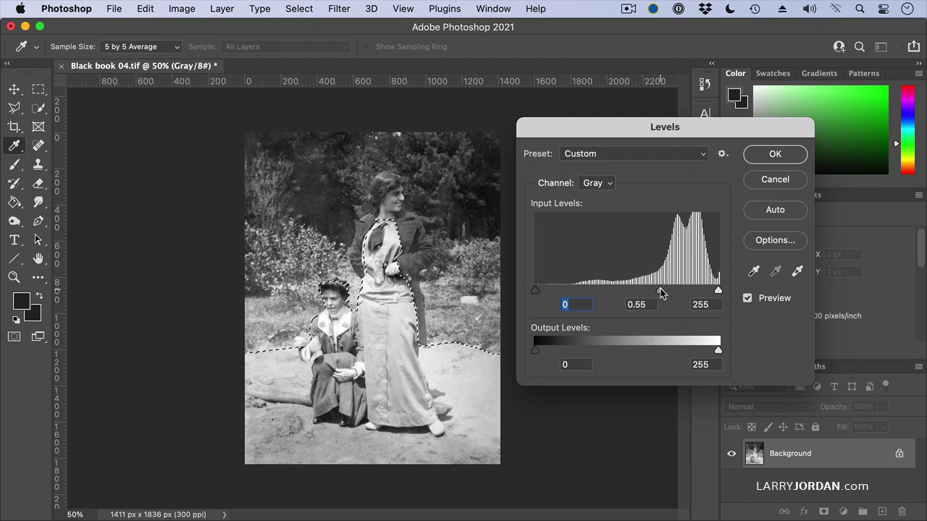
{"action": "left_click_drag", "start_coordinate": [660, 288], "coordinate": [664, 289]}
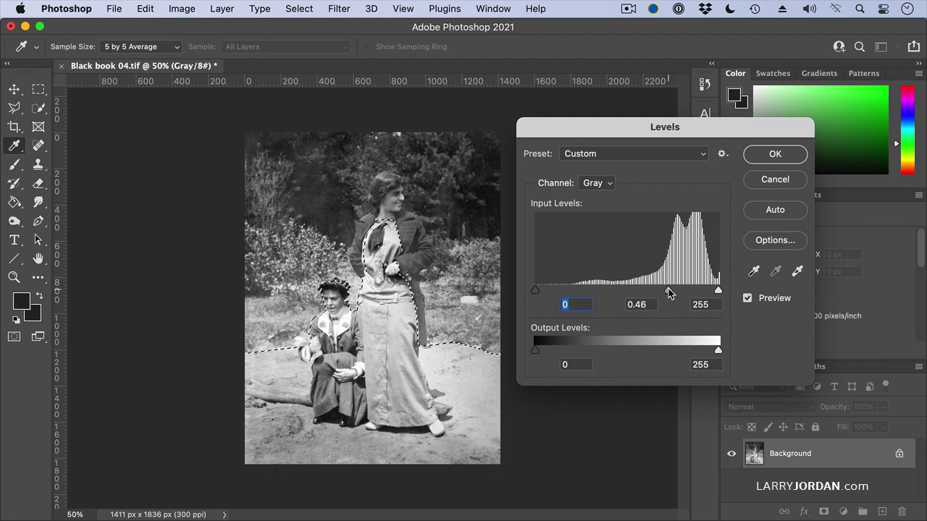
{"action": "left_click_drag", "start_coordinate": [668, 291], "coordinate": [666, 290]}
{"action": "left_click", "coordinate": [775, 154]}
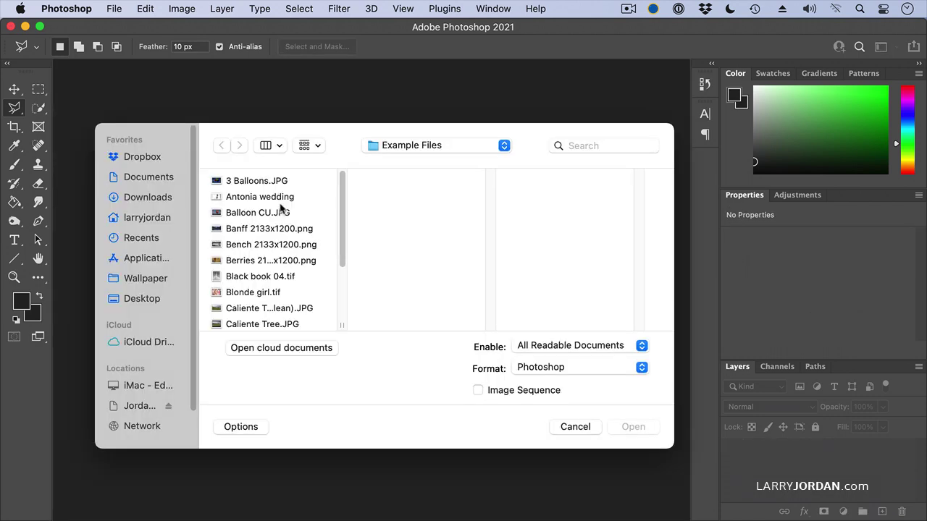
Open Antonia wedding.png and draw an elliptical marquee framing the bride
{"action": "left_click", "coordinate": [283, 197]}
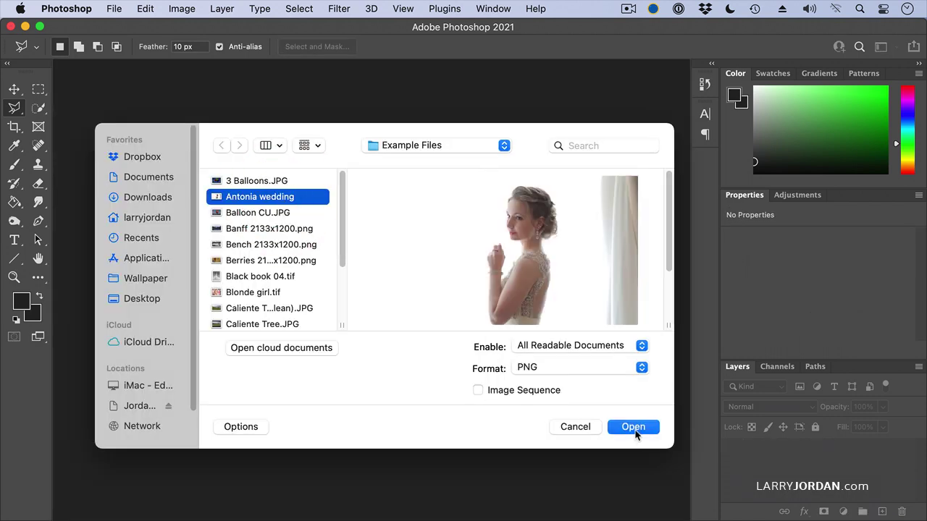
{"action": "left_click", "coordinate": [633, 428]}
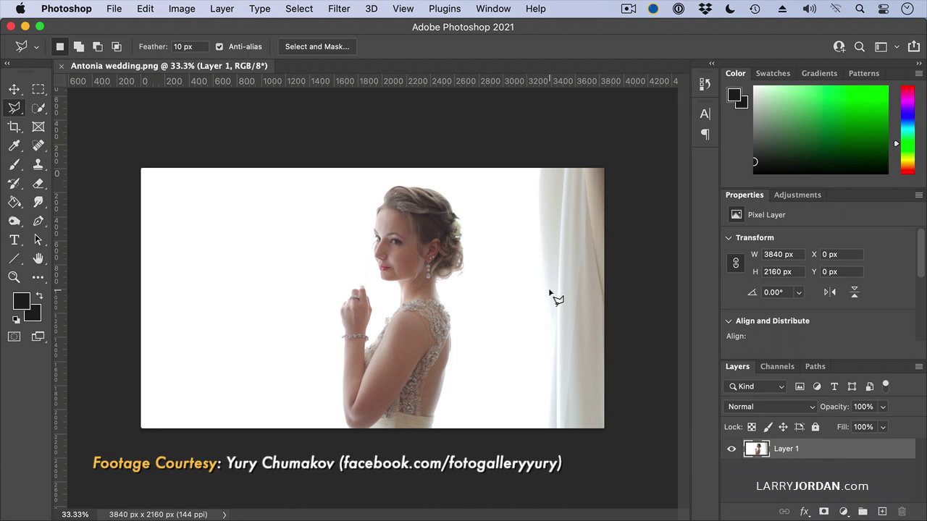
{"action": "left_click", "coordinate": [39, 89]}
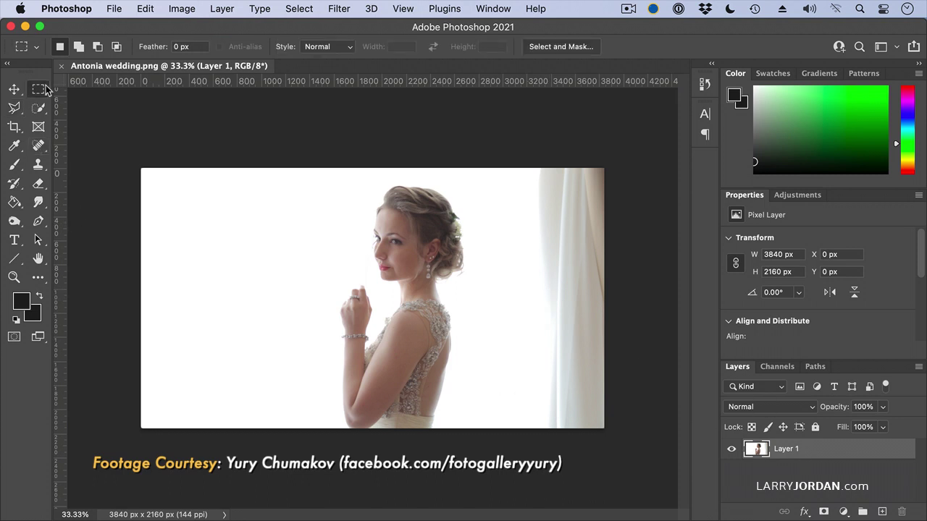
{"action": "left_click", "coordinate": [62, 101]}
{"action": "mouse_move", "coordinate": [170, 178]}
{"action": "left_mouse_down"}
{"action": "mouse_move", "coordinate": [528, 367]}
{"action": "mouse_move", "coordinate": [576, 411]}
{"action": "mouse_move", "coordinate": [555, 416]}
{"action": "left_mouse_up"}
{"action": "left_click_drag", "start_coordinate": [459, 394], "coordinate": [487, 389]}
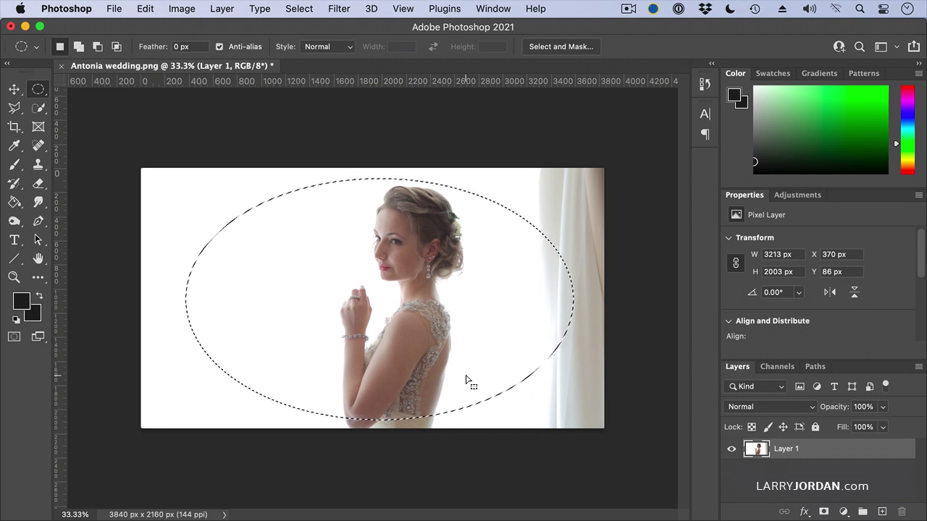
Invert the oval, add a dark grey #242424 Solid Color fill, then undo it
{"action": "left_click", "coordinate": [299, 8]}
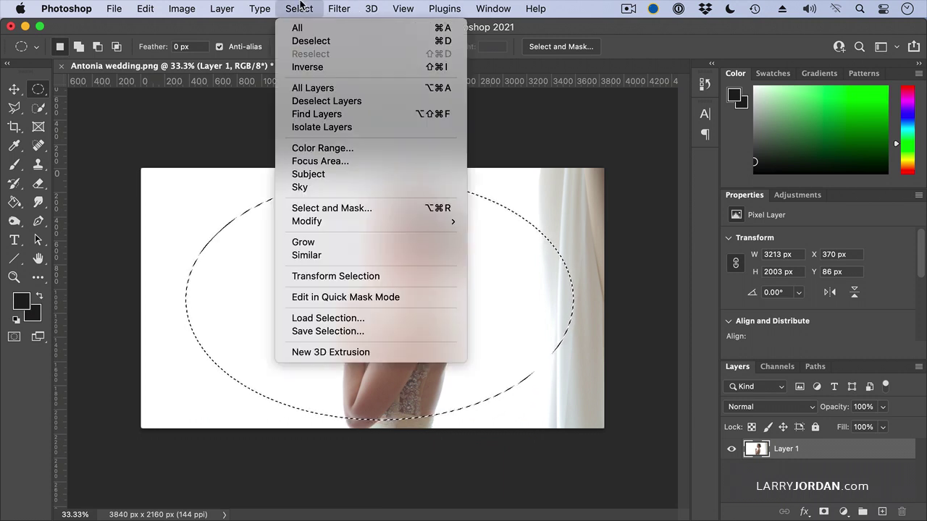
{"action": "left_click", "coordinate": [306, 66]}
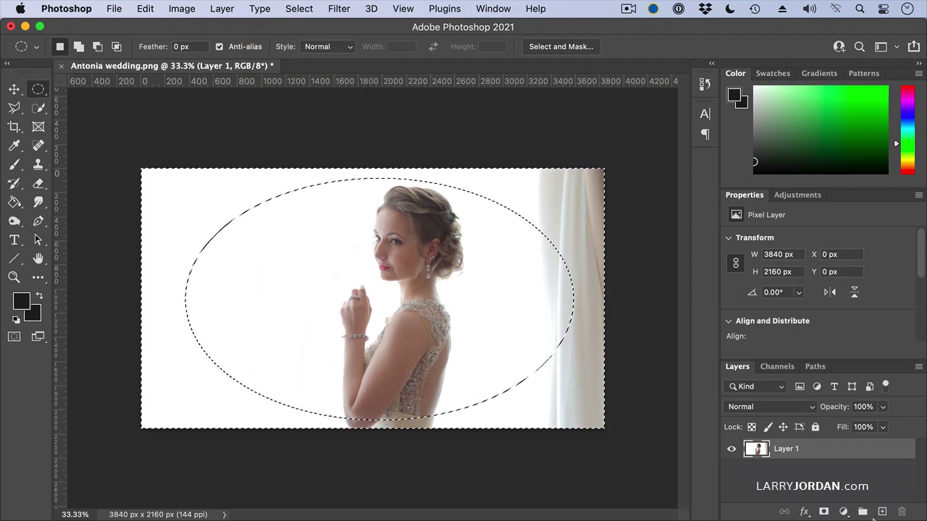
{"action": "mouse_move", "coordinate": [922, 514]}
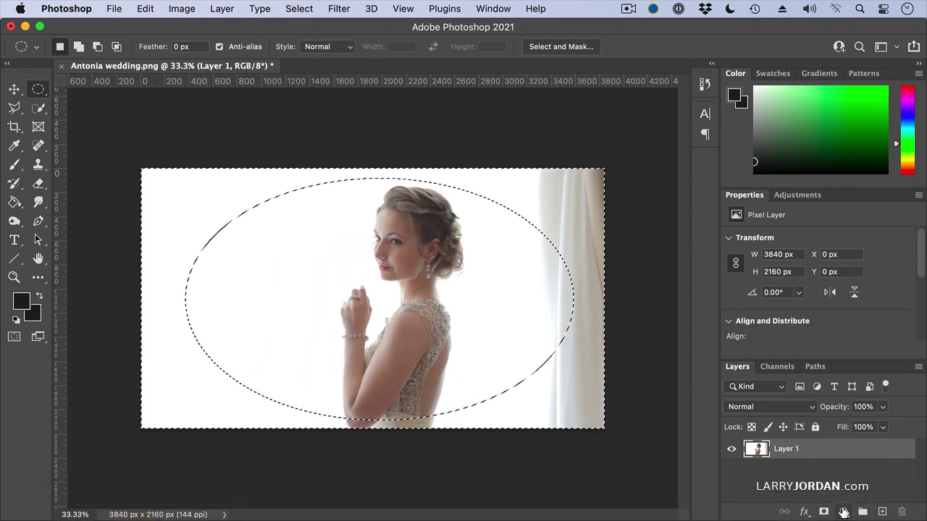
{"action": "left_click", "coordinate": [844, 512]}
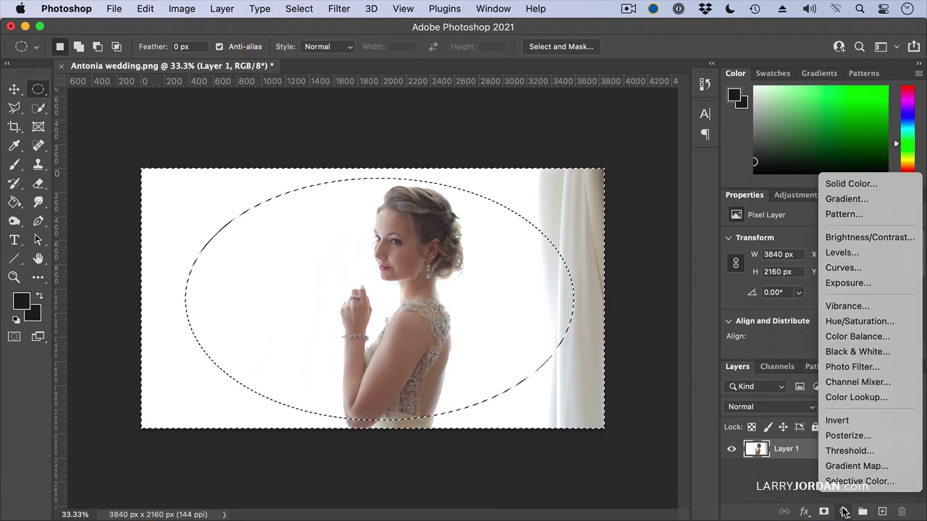
{"action": "left_click", "coordinate": [843, 183]}
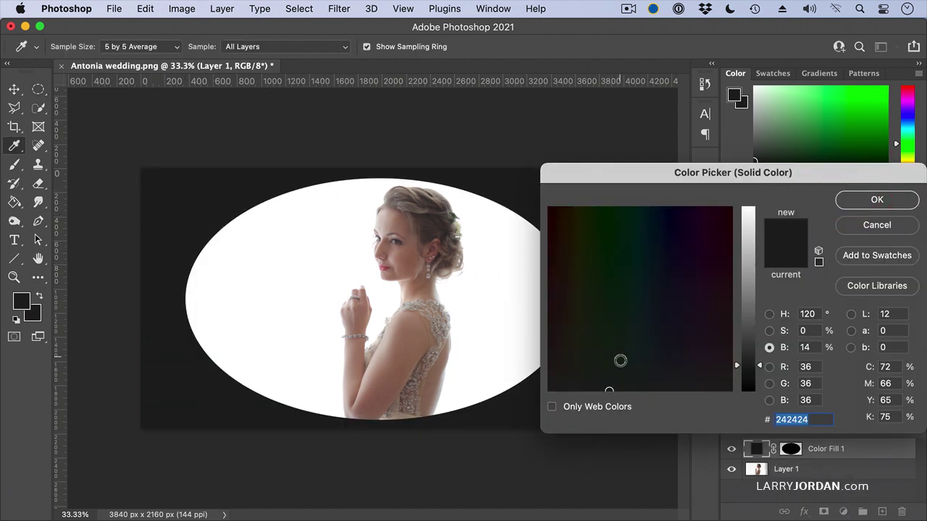
{"action": "left_click", "coordinate": [874, 201]}
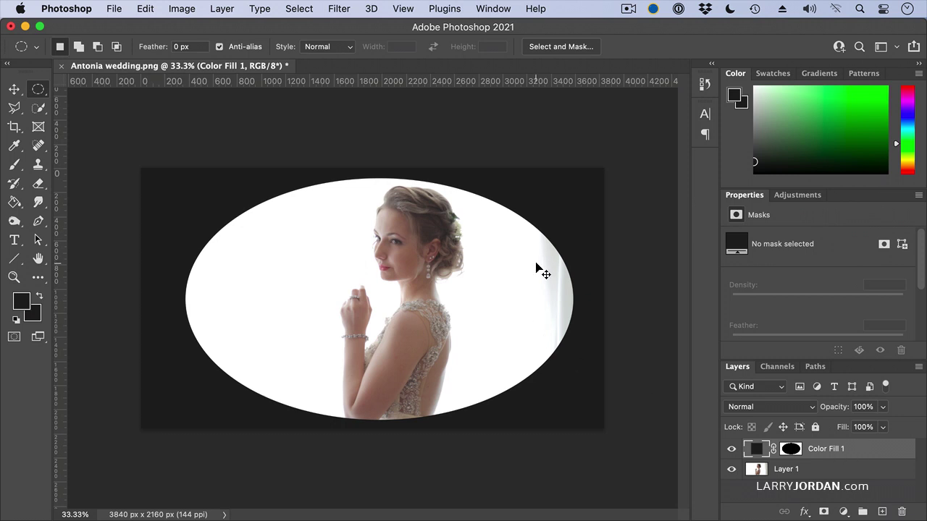
{"action": "key", "text": "super+z"}
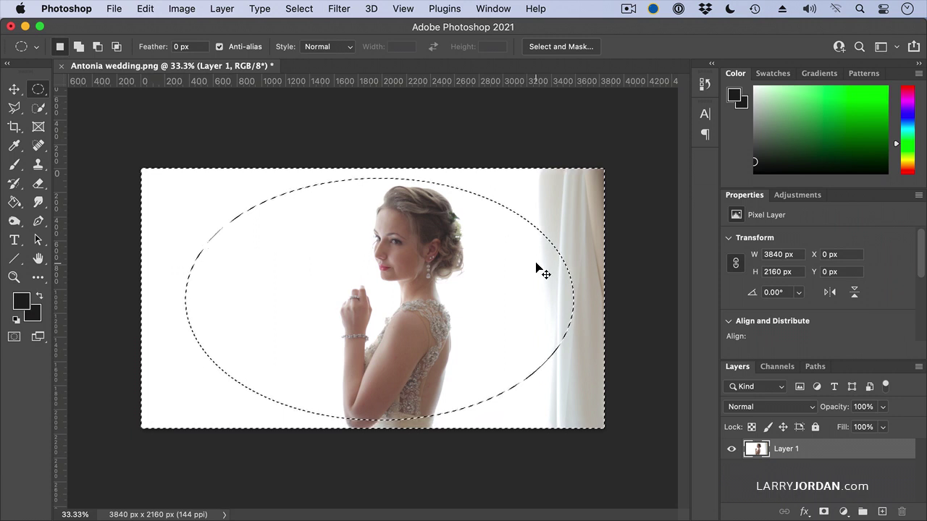
Deselect, set the marquee feather to 100 px, and redraw the oval around the bride
{"action": "key", "text": "super+d"}
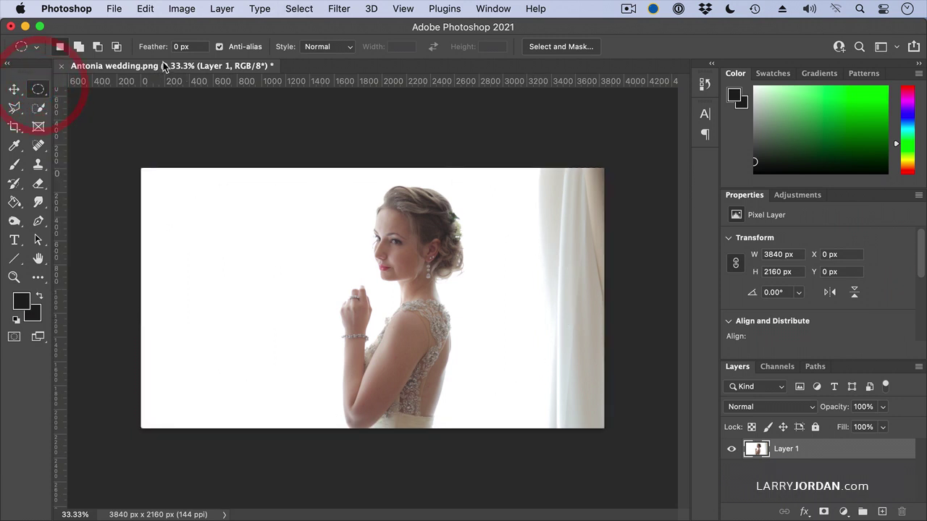
{"action": "left_click", "coordinate": [181, 46]}
{"action": "type", "text": "100"}
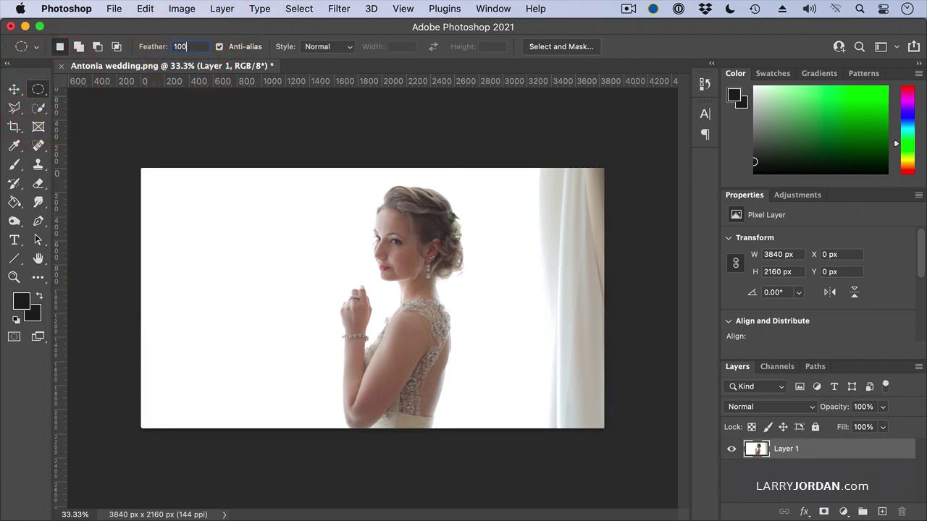
{"action": "key", "text": "Return"}
{"action": "left_click_drag", "start_coordinate": [181, 178], "coordinate": [565, 414]}
{"action": "left_click_drag", "start_coordinate": [472, 368], "coordinate": [473, 369]}
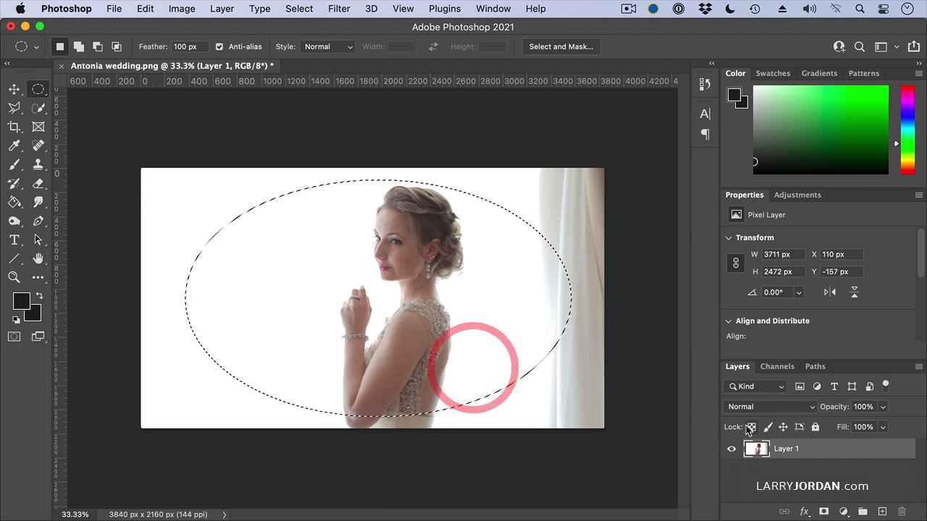
Invert the feathered oval and fill outside it with a dark grey 242424 Solid Color layer
{"action": "left_click", "coordinate": [844, 511]}
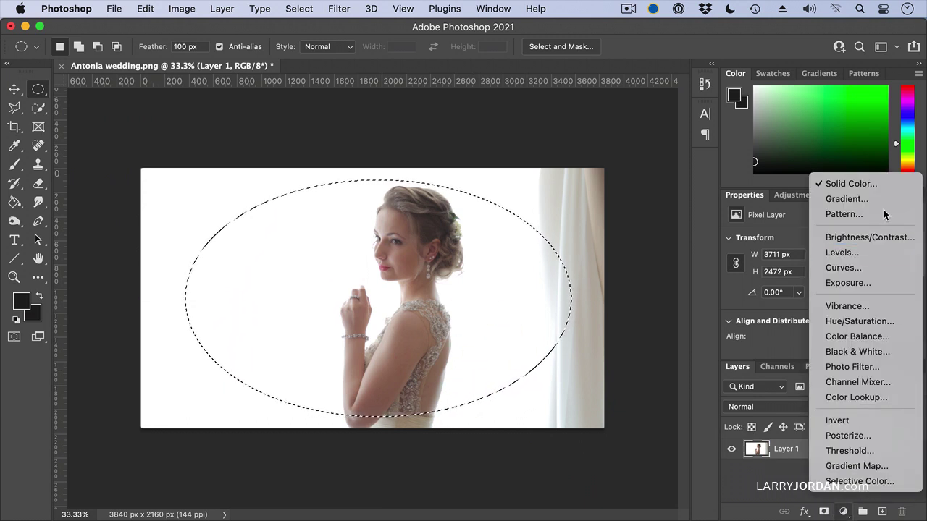
{"action": "left_click", "coordinate": [884, 186]}
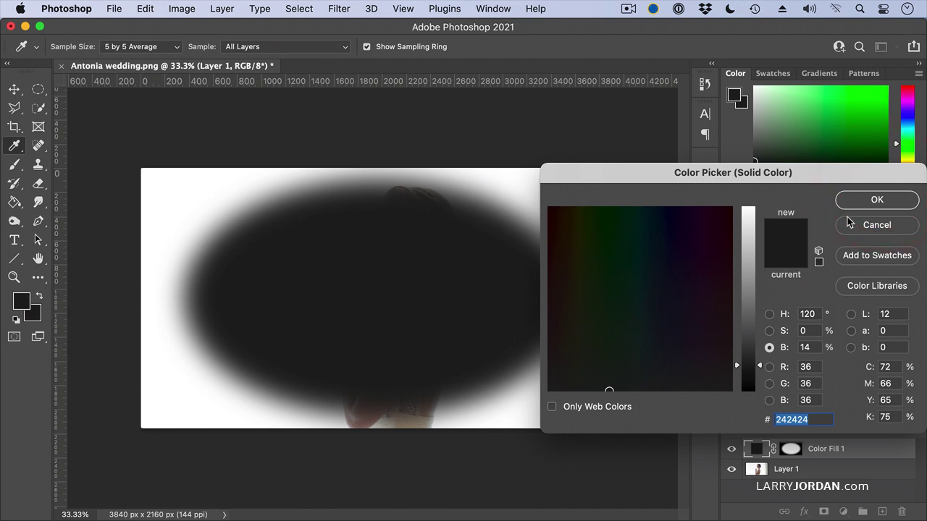
{"action": "left_click", "coordinate": [894, 228]}
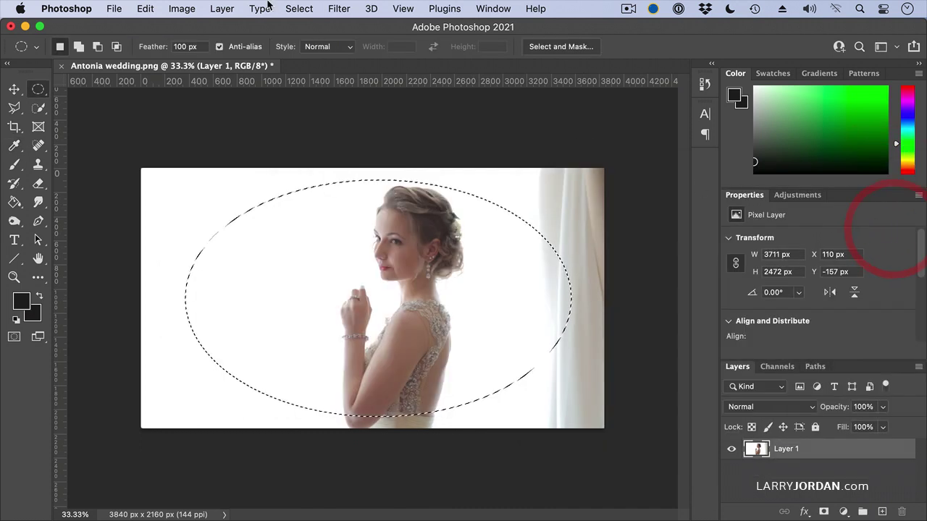
{"action": "left_click", "coordinate": [295, 5]}
{"action": "left_click", "coordinate": [324, 65]}
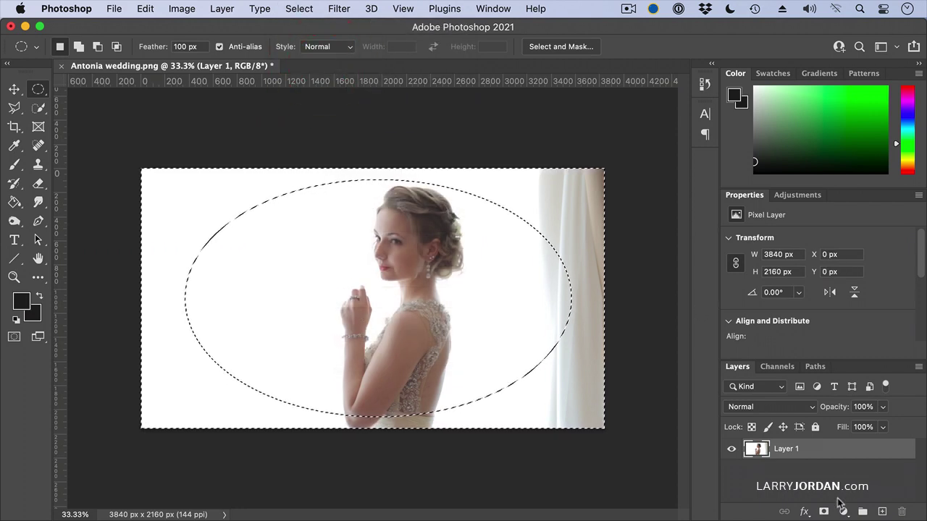
{"action": "left_click", "coordinate": [847, 511]}
{"action": "left_click", "coordinate": [825, 177]}
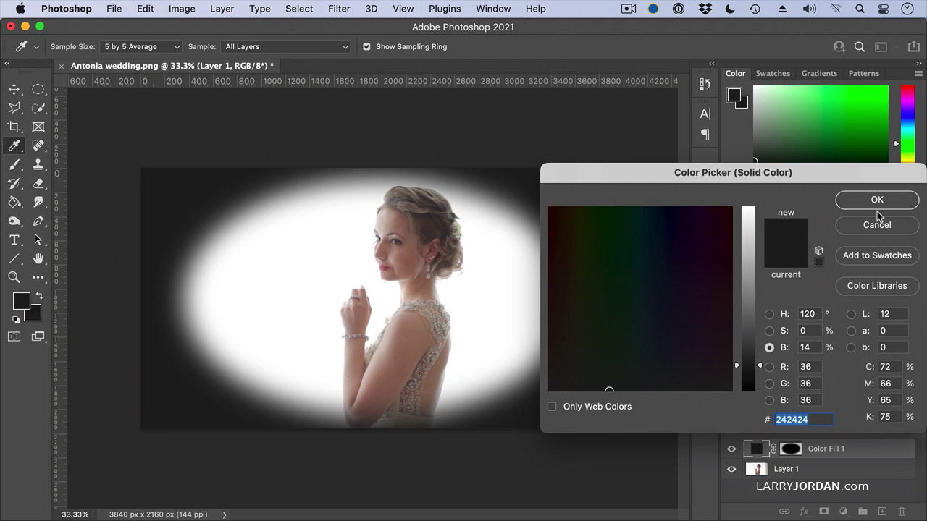
{"action": "left_click", "coordinate": [877, 201]}
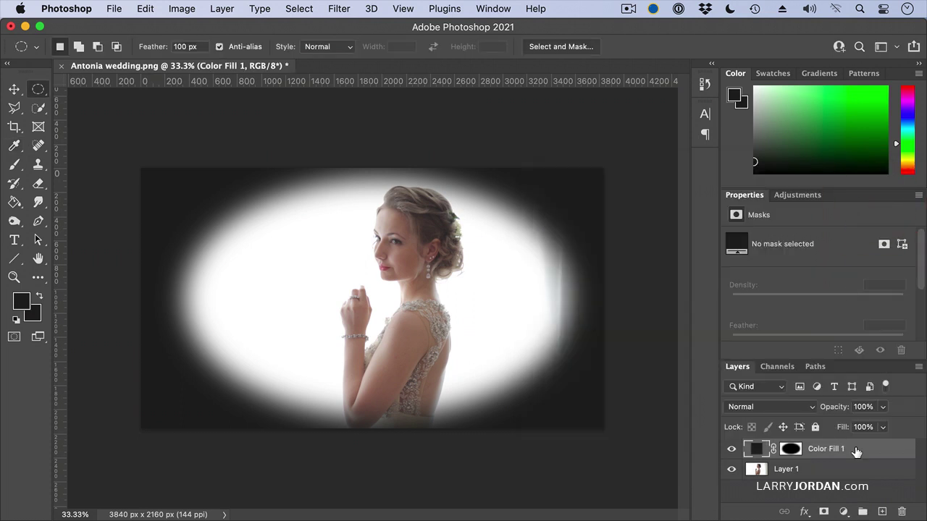
Lower the Color Fill 1 layer opacity to 30%
{"action": "left_click", "coordinate": [883, 407]}
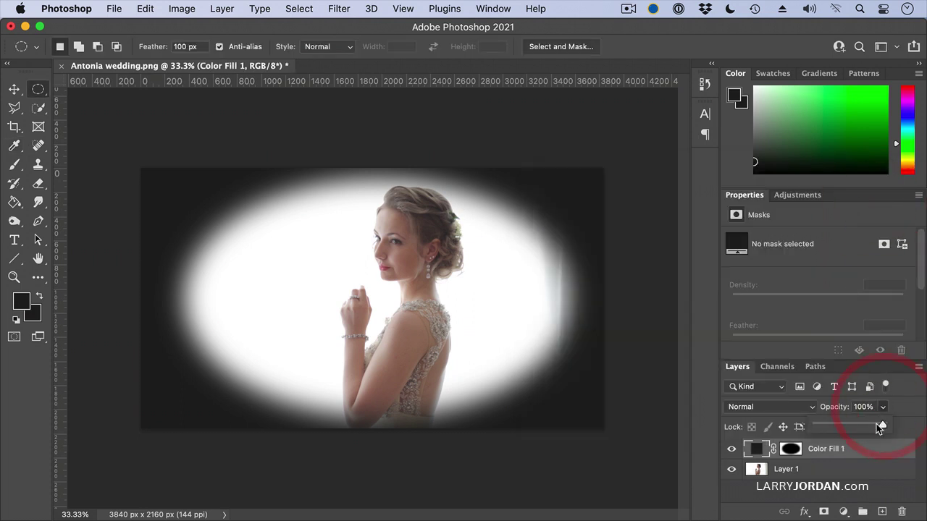
{"action": "left_click_drag", "start_coordinate": [882, 425], "coordinate": [836, 422]}
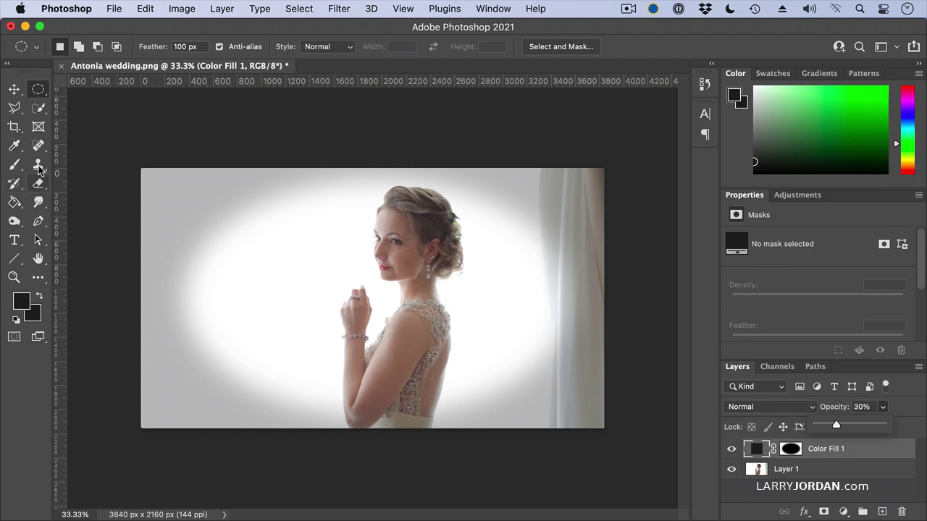
Select the Clone Stamp tool and zoom to 100% on the bride's shoulder and back
{"action": "left_click_drag", "start_coordinate": [40, 168], "coordinate": [77, 163]}
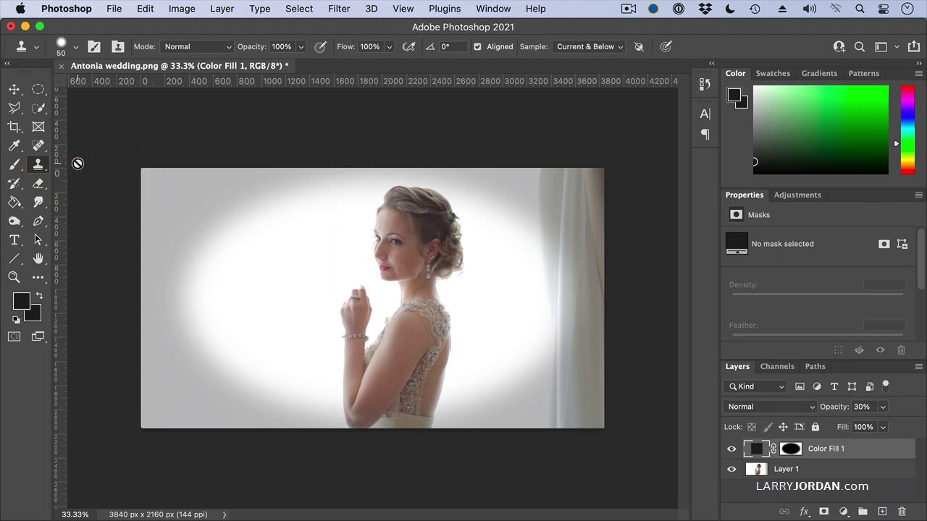
{"action": "key", "text": "super+equal"}
{"action": "key", "text": "super+equal"}
{"action": "key", "text": "super+equal"}
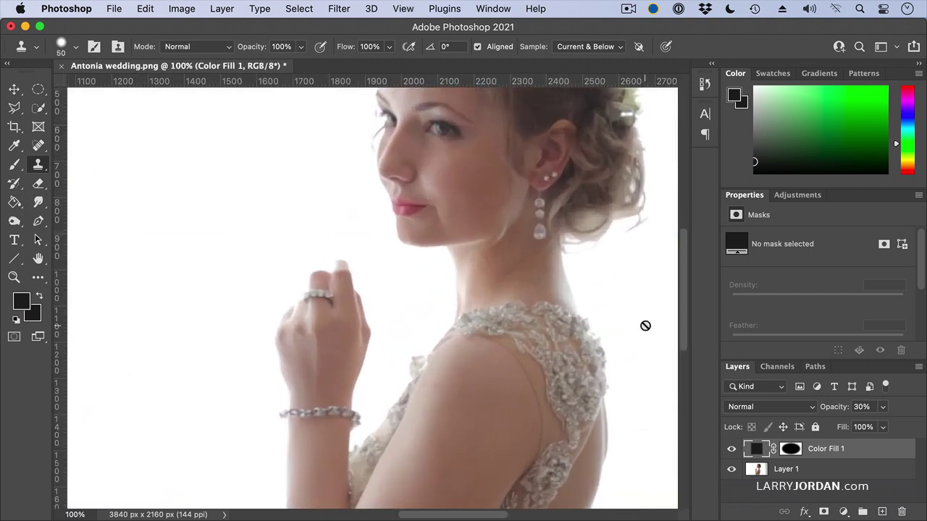
{"action": "left_click_drag", "start_coordinate": [625, 322], "coordinate": [476, 268]}
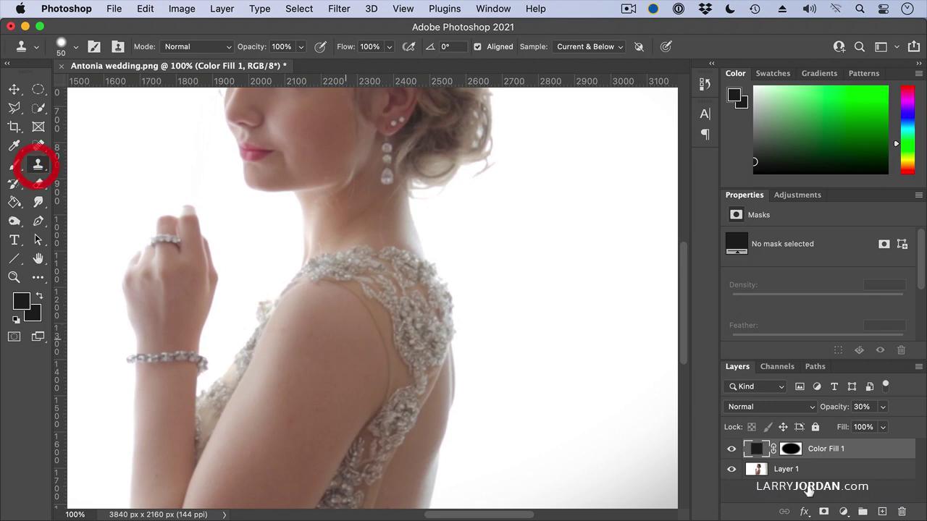
On Layer 1, set the Clone Stamp blend mode to Lighten
{"action": "left_click", "coordinate": [832, 471]}
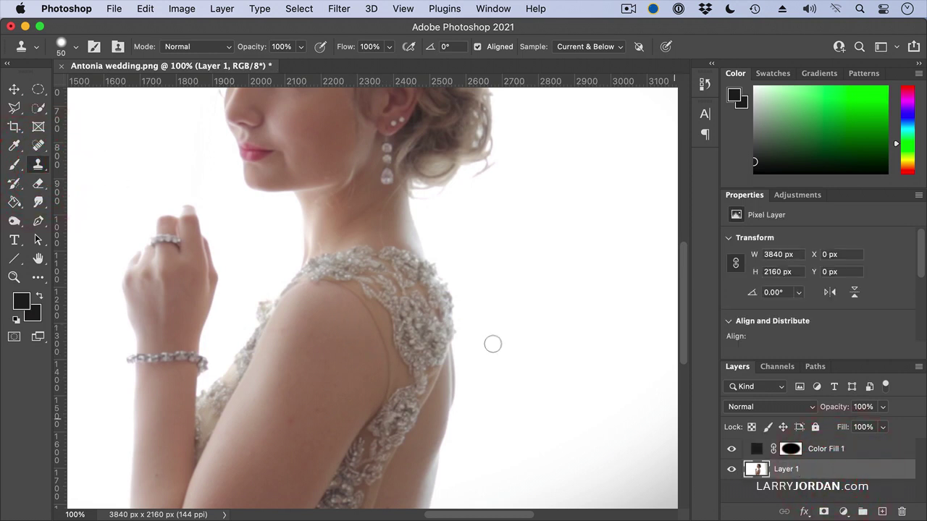
{"action": "left_click", "coordinate": [216, 46]}
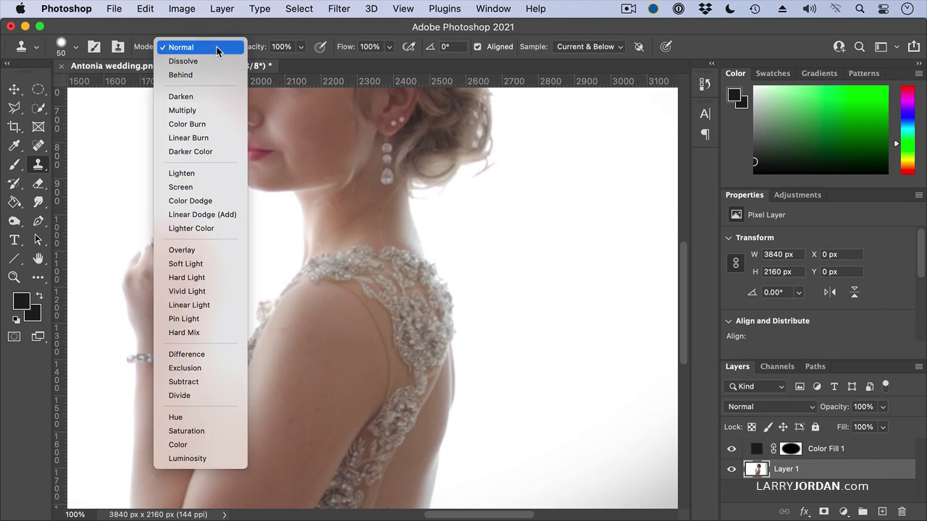
{"action": "left_click", "coordinate": [202, 174]}
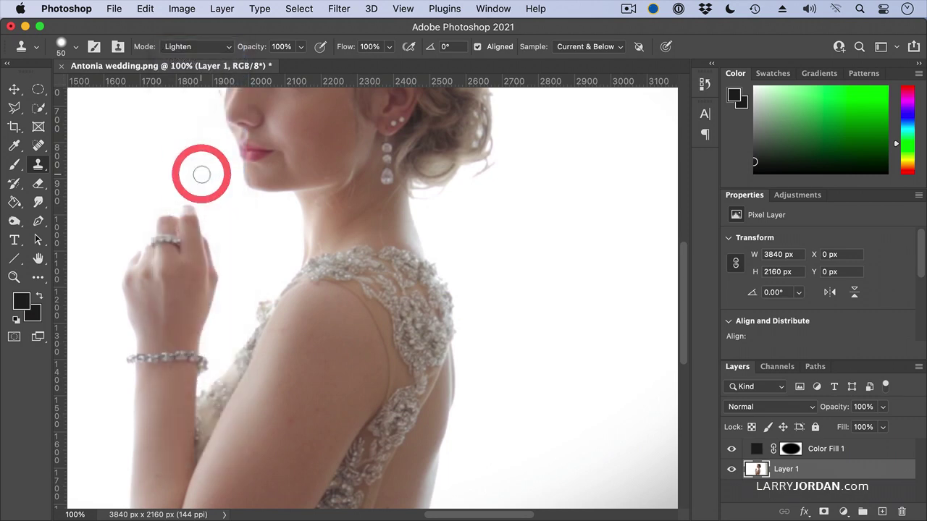
Sample clean shoulder skin, shrink the brush to 40, and clone away the strap shadow line
{"action": "left_click", "coordinate": [328, 288], "text": "alt"}
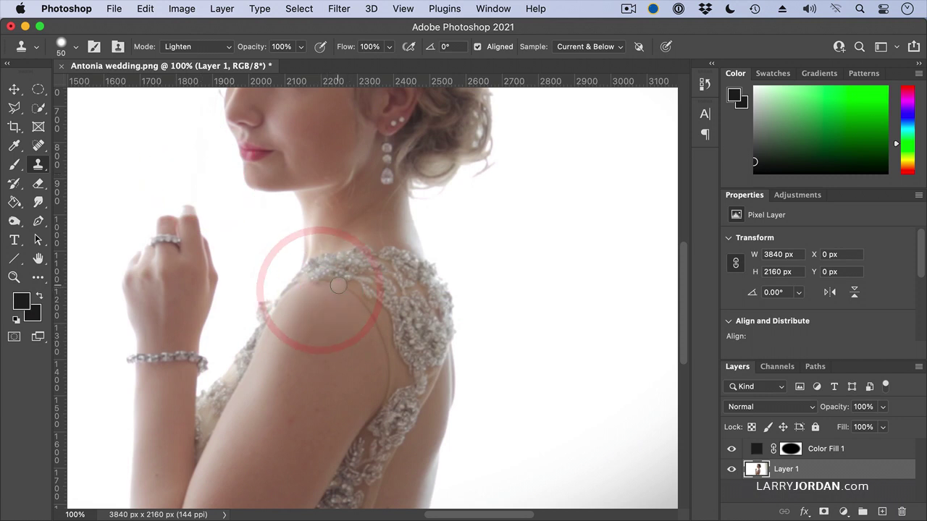
{"action": "key", "text": "bracketleft"}
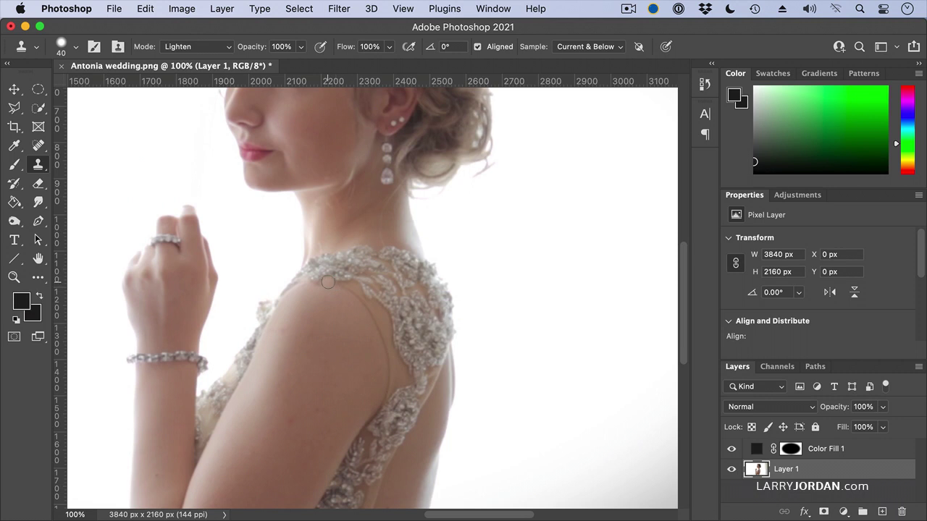
{"action": "mouse_move", "coordinate": [327, 285]}
{"action": "left_mouse_down"}
{"action": "mouse_move", "coordinate": [374, 324]}
{"action": "mouse_move", "coordinate": [388, 368]}
{"action": "mouse_move", "coordinate": [384, 391]}
{"action": "left_mouse_up"}
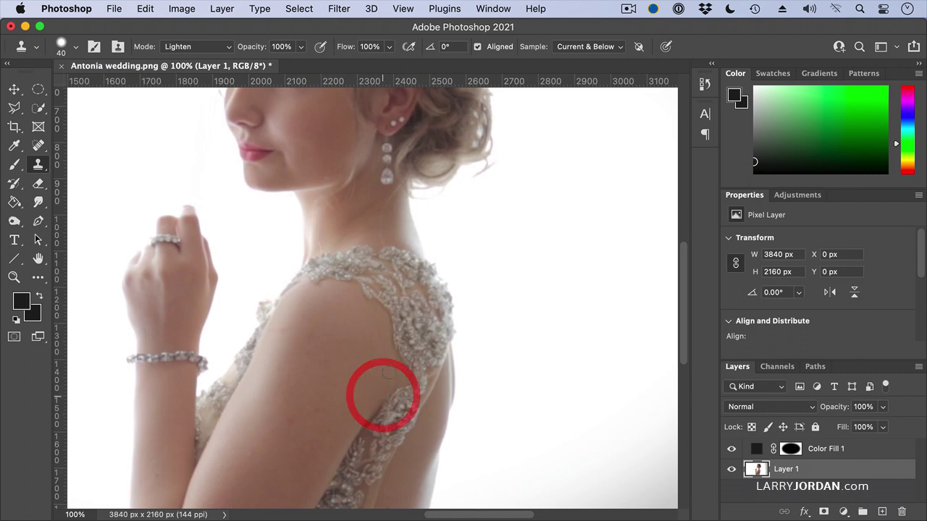
Fit the entire bride portrait on screen with Cmd+0
{"action": "key", "text": "super+0"}
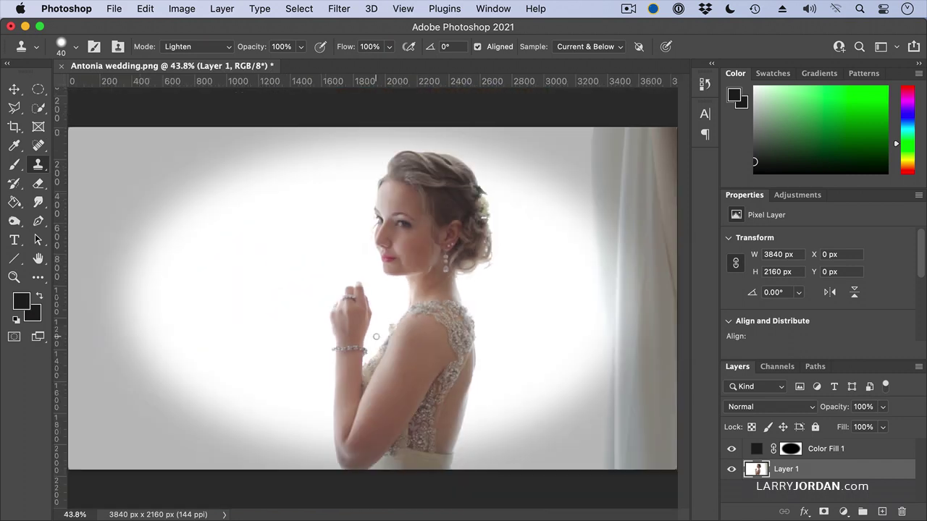